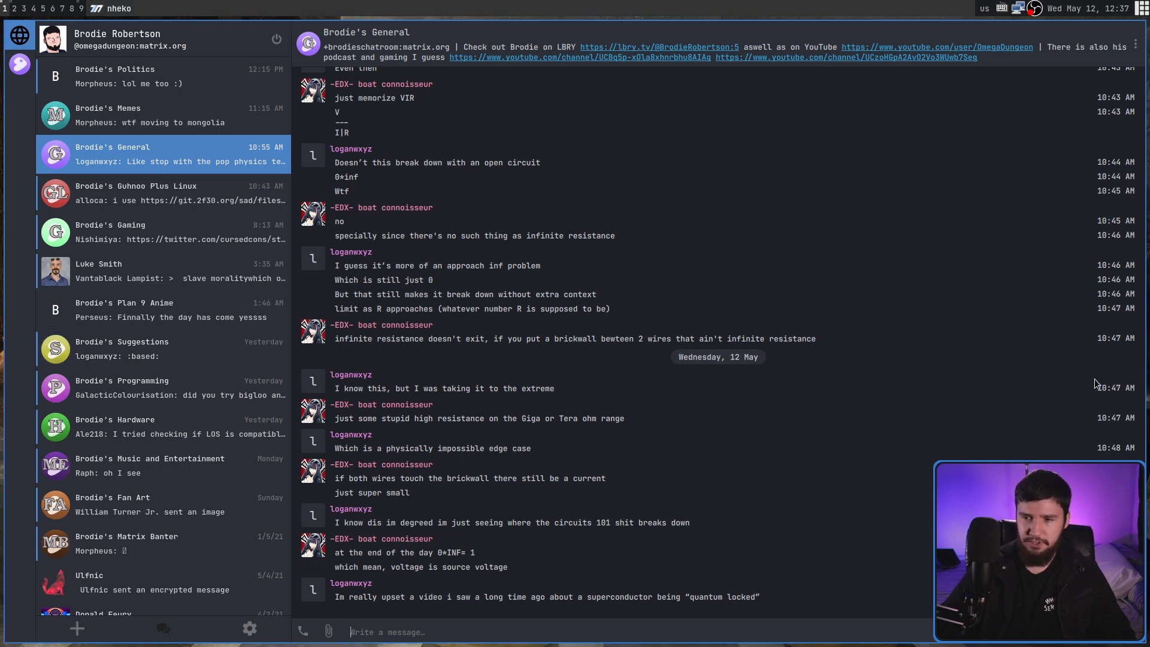
- Draft "agaghsdfhgasdfhgasdadsdgds asgsdgasdgdsfsdaf" as a reply to "I know this, but I was taking it to the extreme", and try replying to "Which is a physically impossible edge case"
left_click(1118, 378)
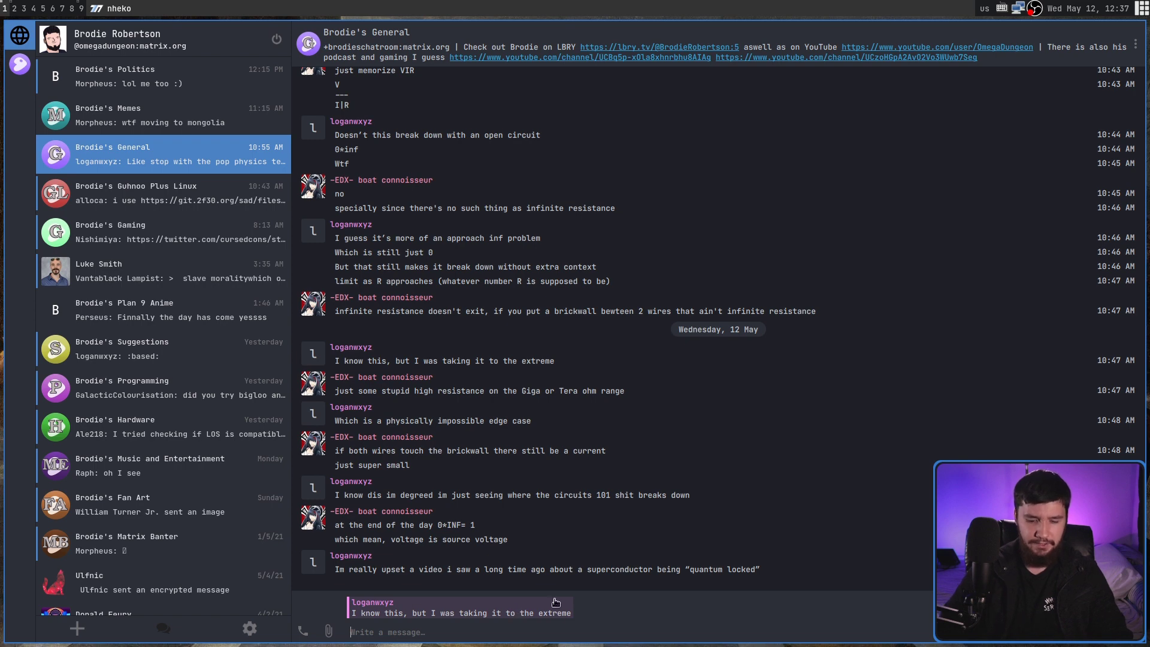
type("agaghsdfhgasdfhgasdadsdgds  asgsdgasdgdsfsdaf")
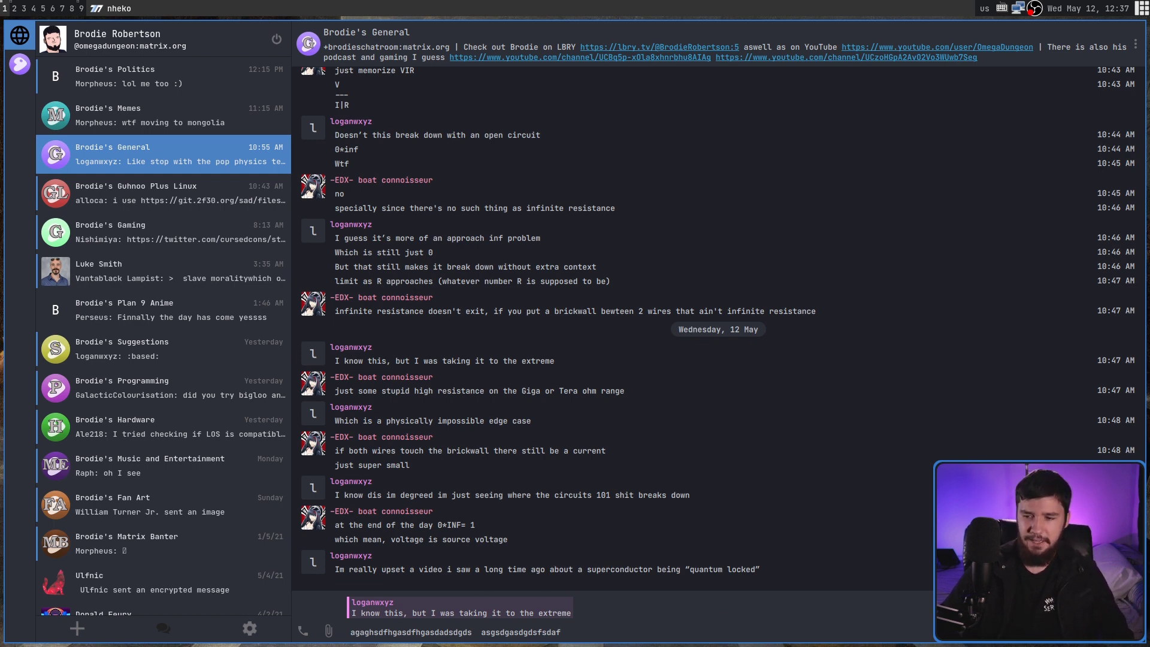
key("Escape")
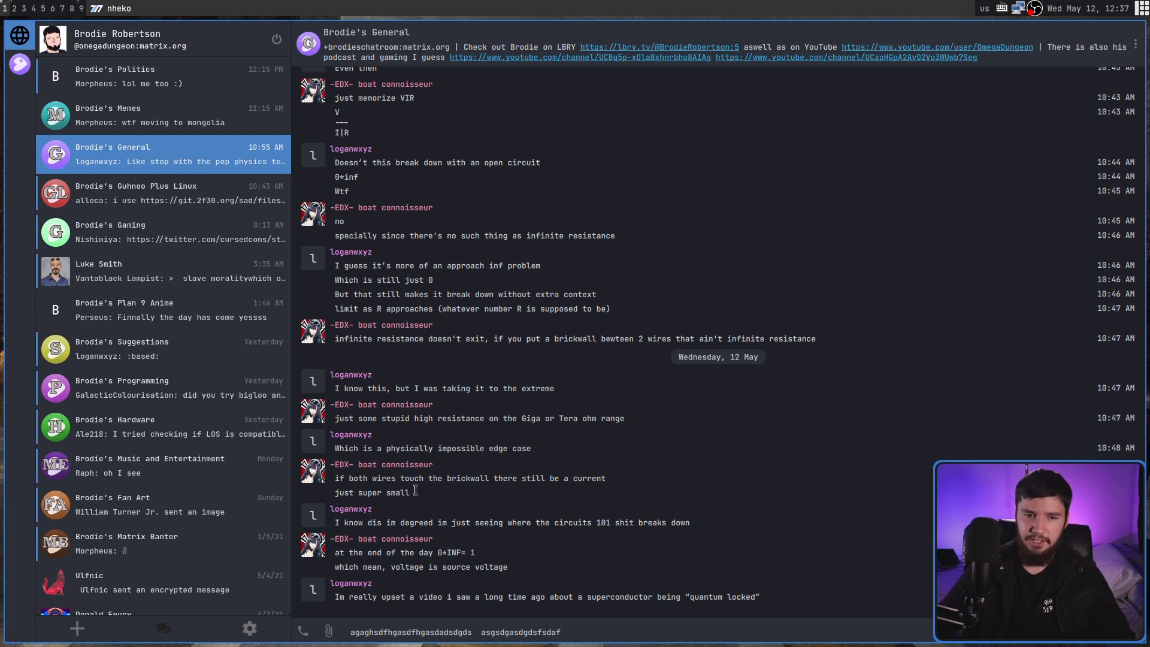
left_click(1116, 419)
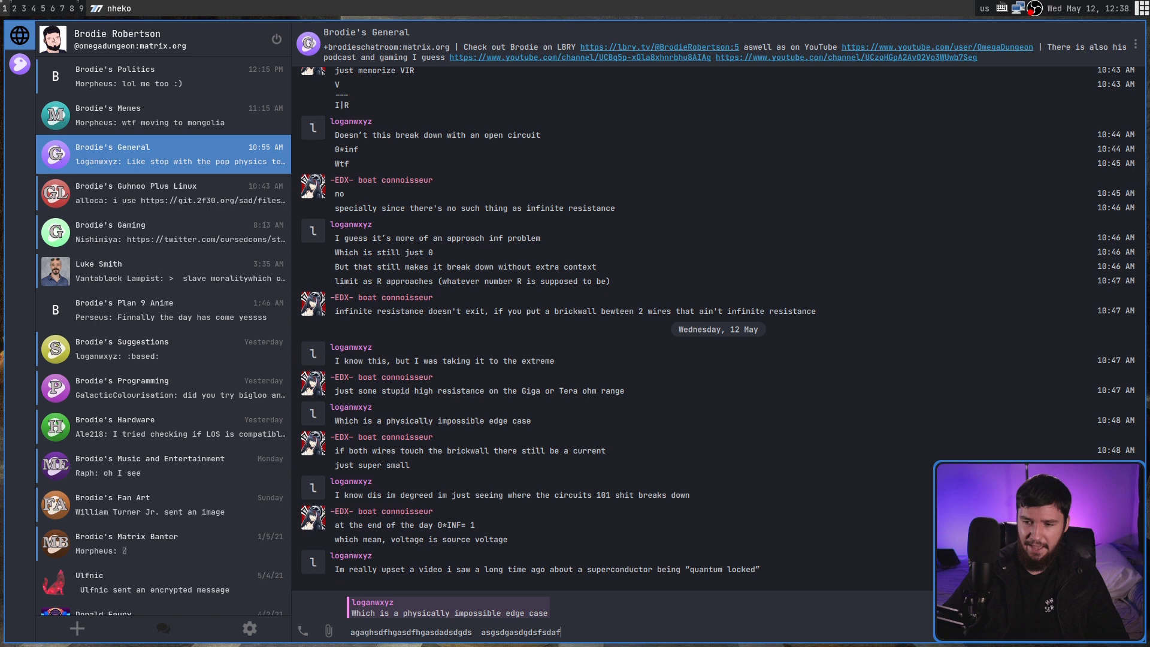
key("Escape")
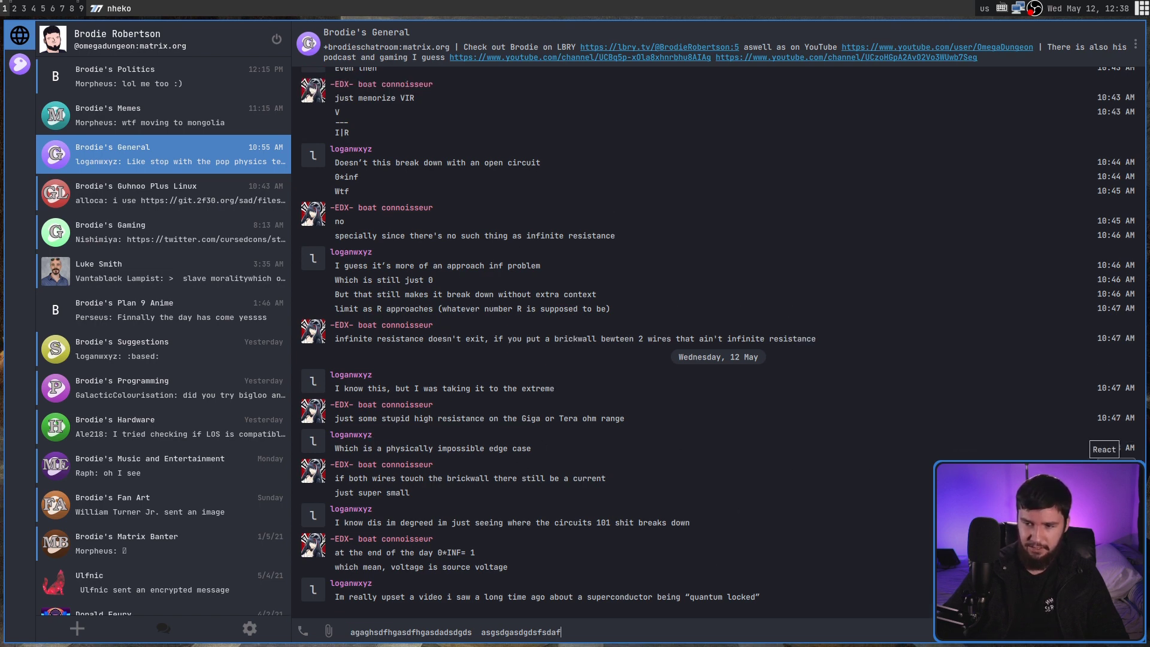
- Add a grinning face reaction to the message "if both wires touch the brickwall there still be a current" and remove that reaction
left_click(950, 450)
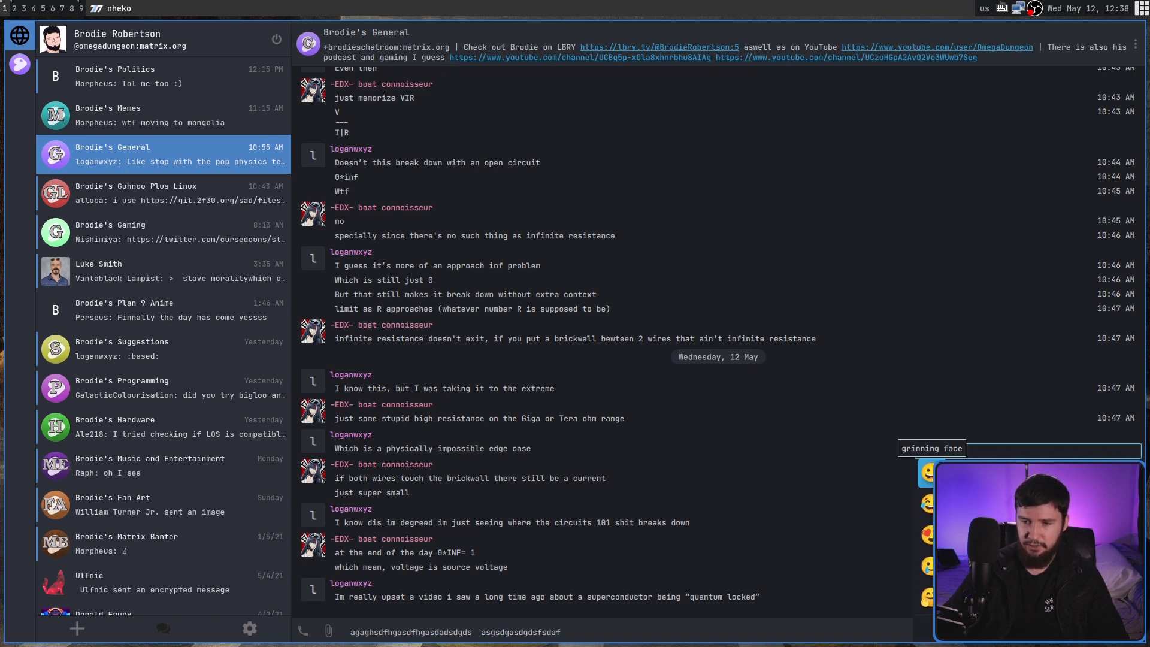
left_click(928, 473)
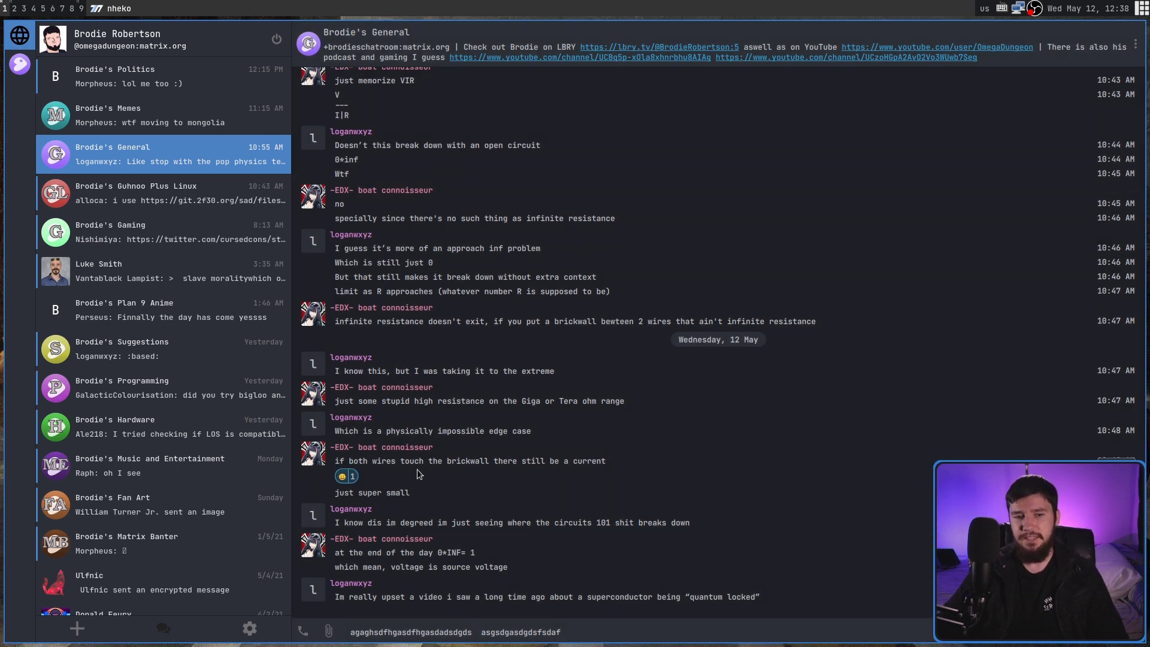
left_click(345, 479)
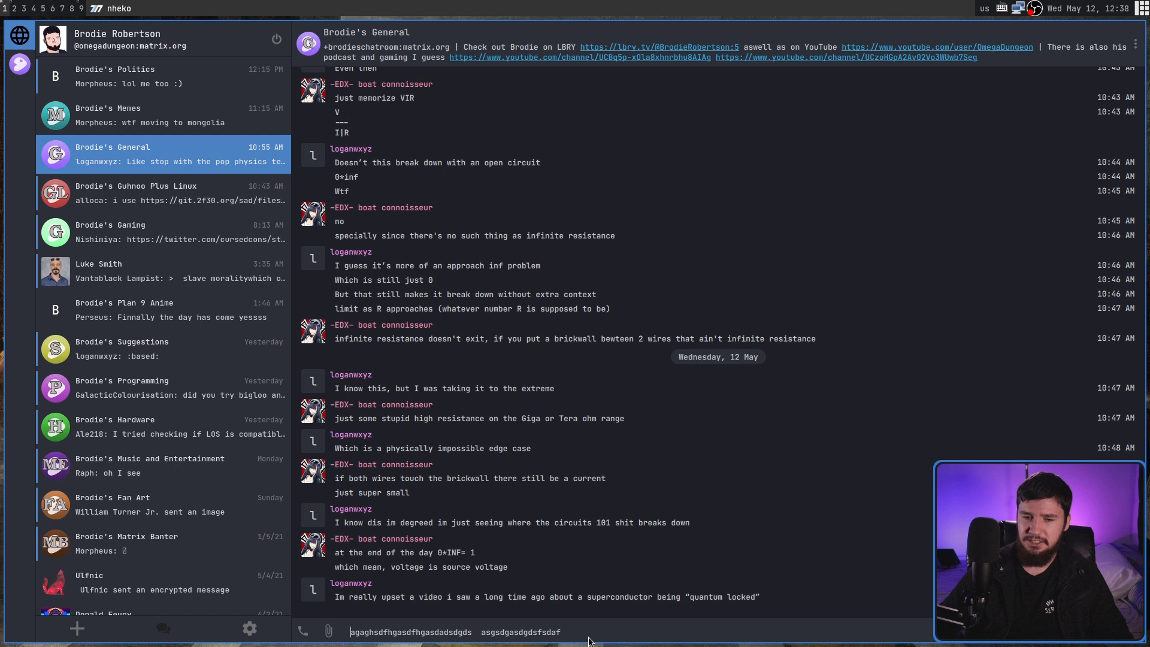
- Delete the entire unsent draft text from the message field of Brodie's General
key("ctrl+a")
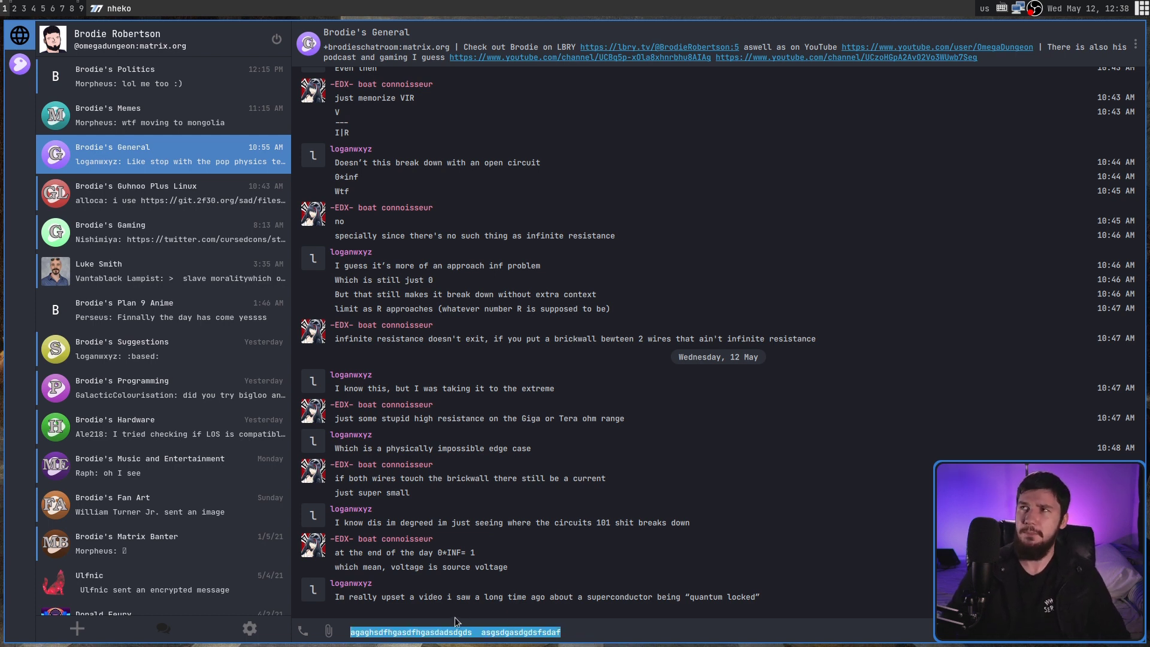
key("BackSpace")
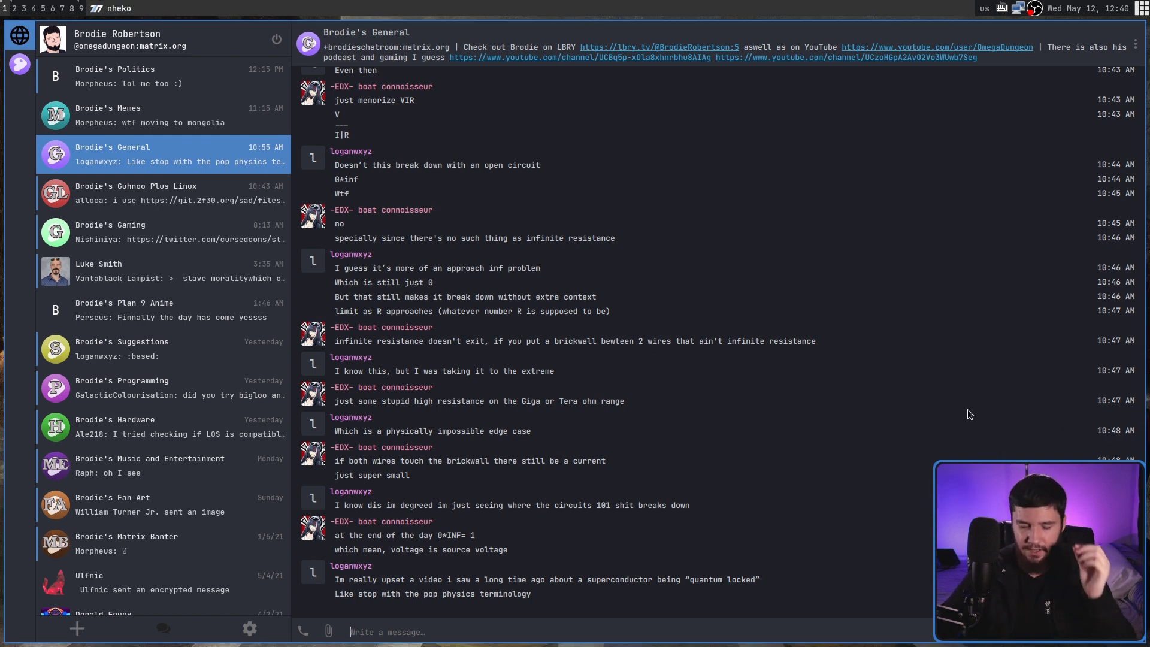
- View the member list of the Brodie's General room and close it
left_click(1134, 47)
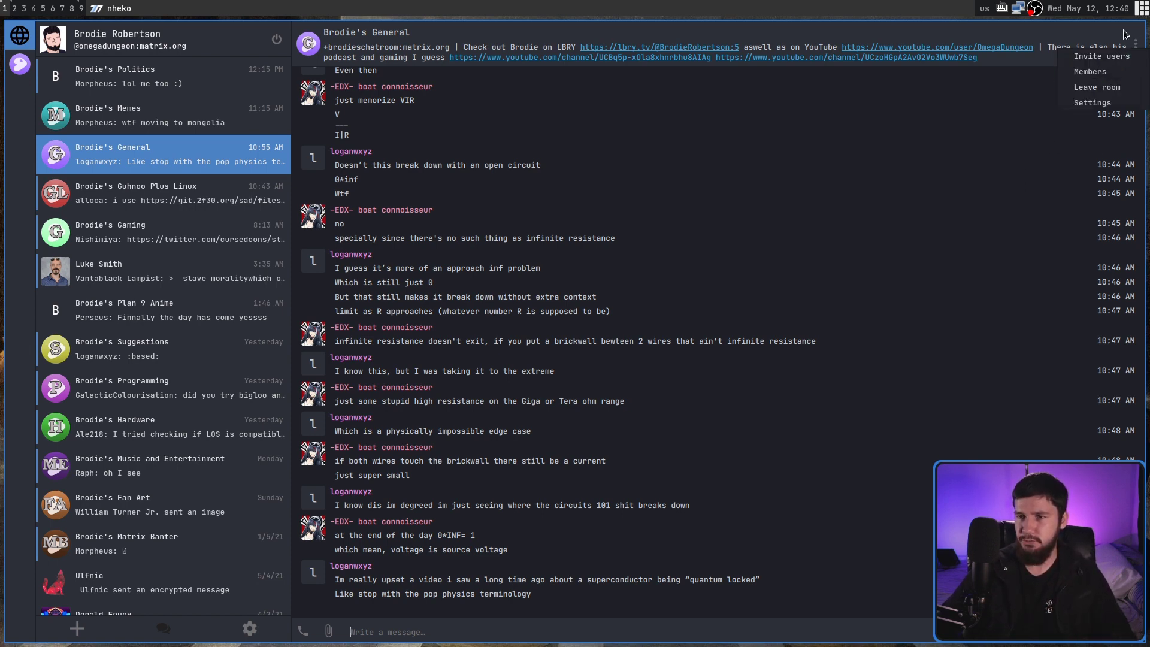
left_click(1092, 72)
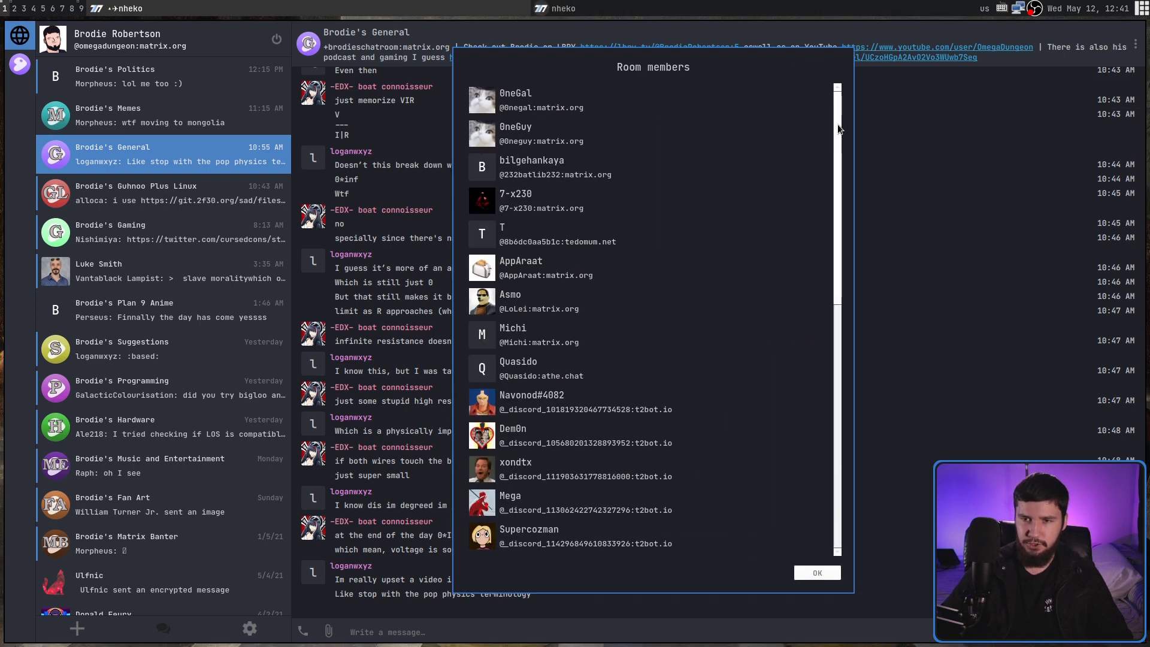
left_click_drag(838, 124, 810, 60)
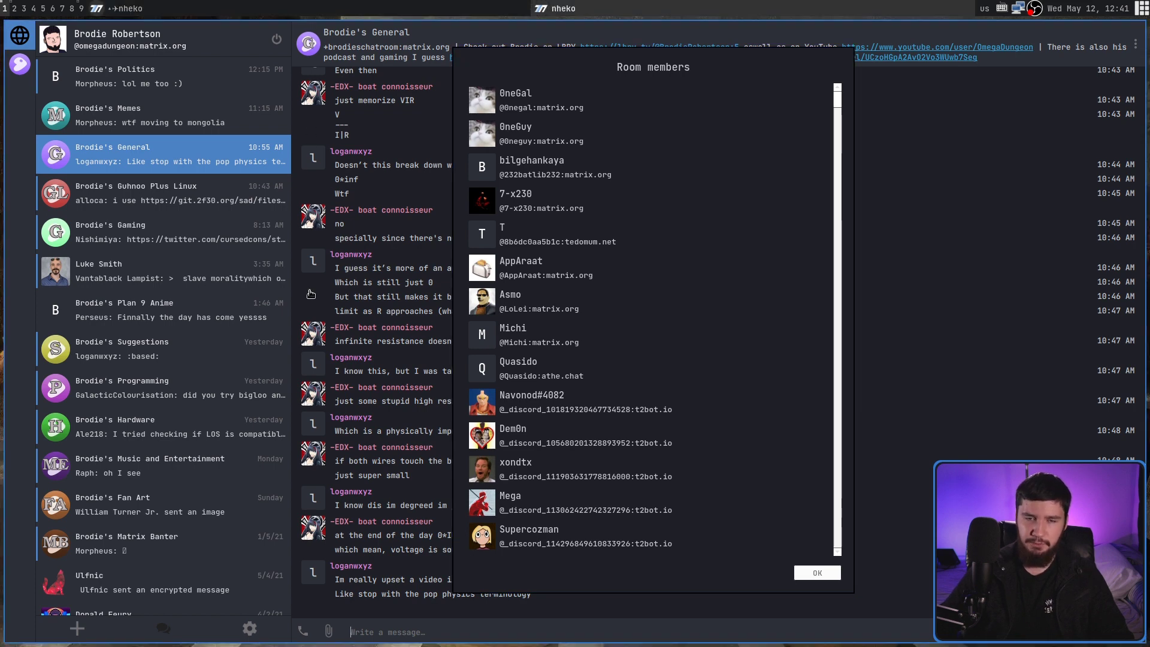
left_click(649, 368)
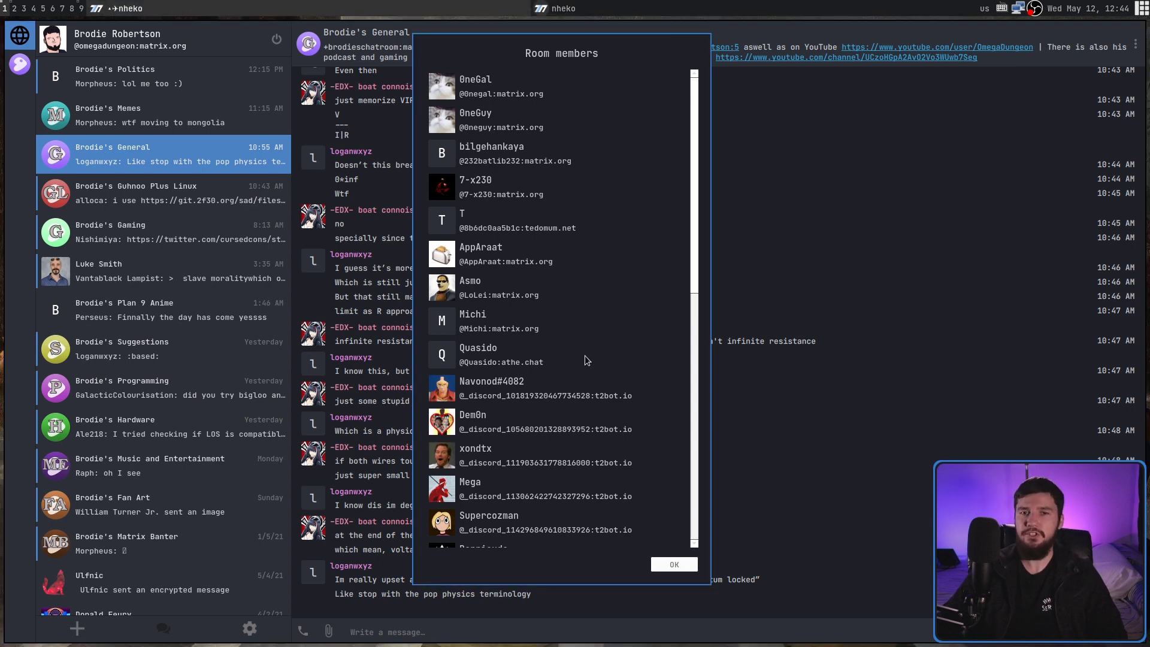
left_click(675, 566)
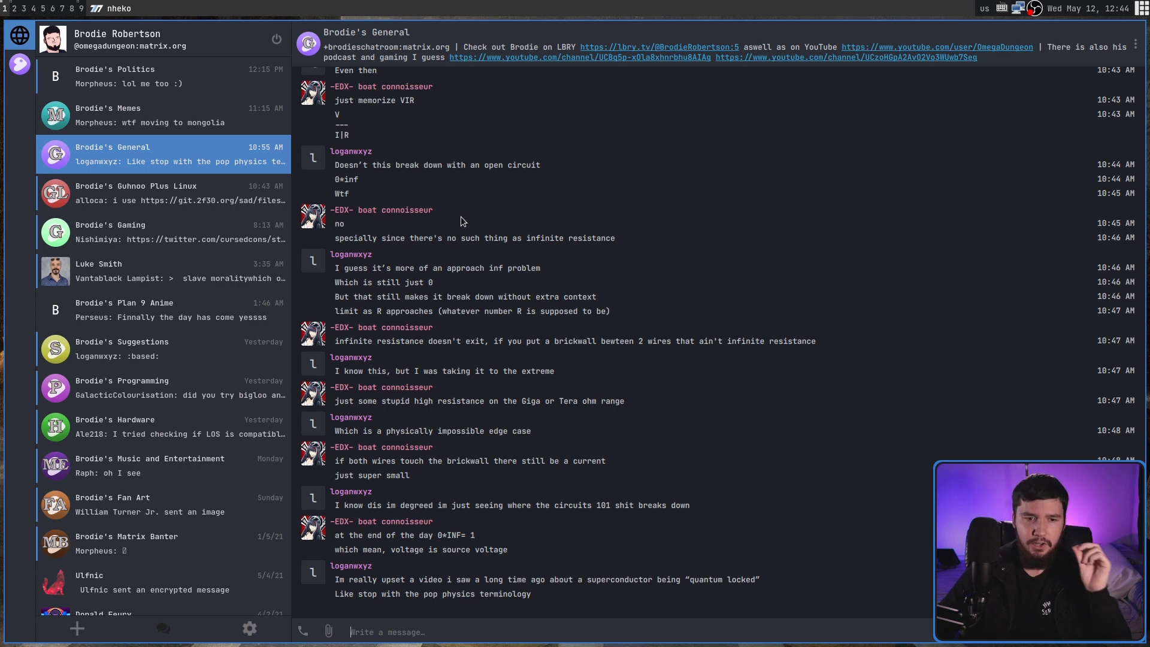
- Review the available actions for the message about infinite resistance and a brickwall, and view its author's profile
mouse_move(405, 333)
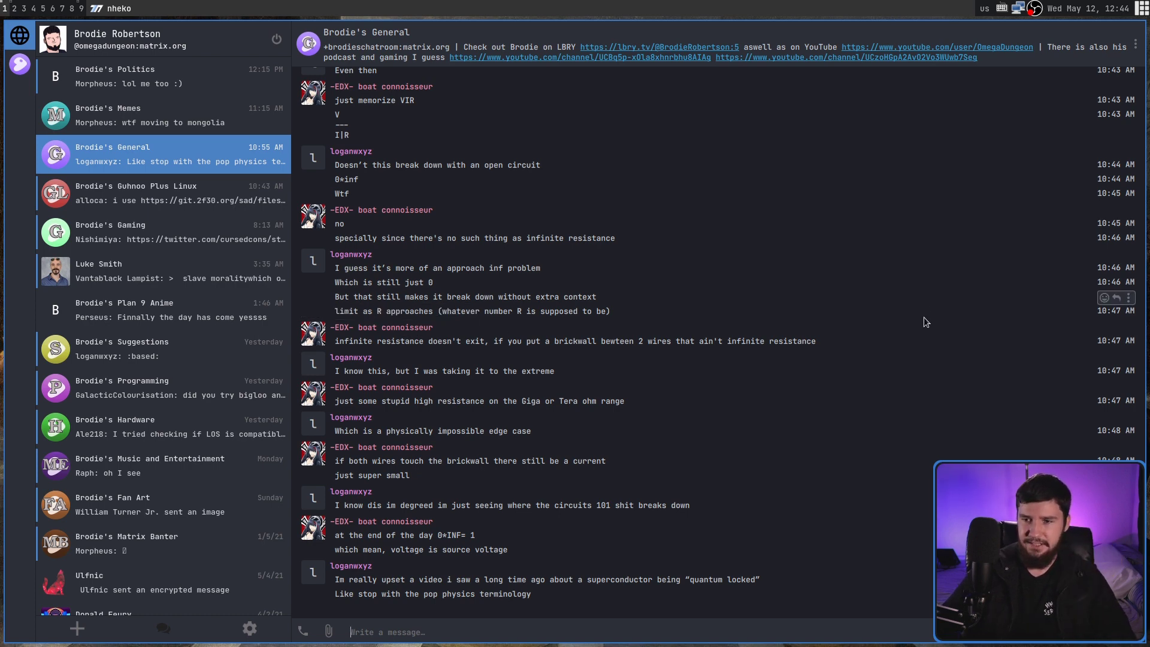
right_click(464, 342)
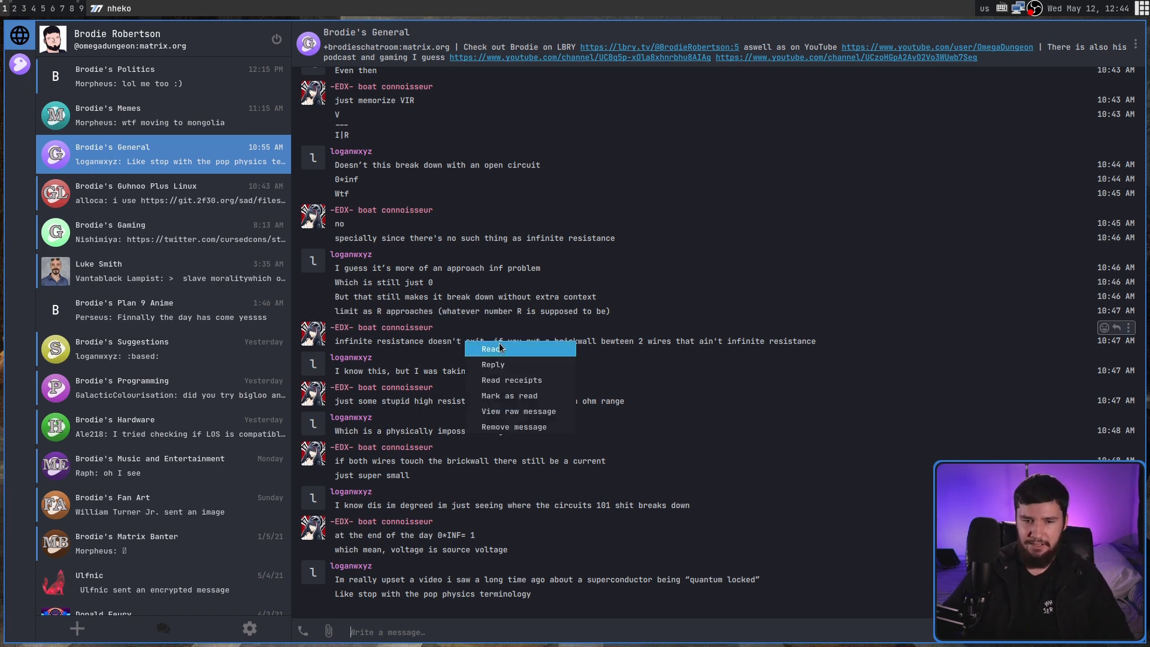
left_click(786, 343)
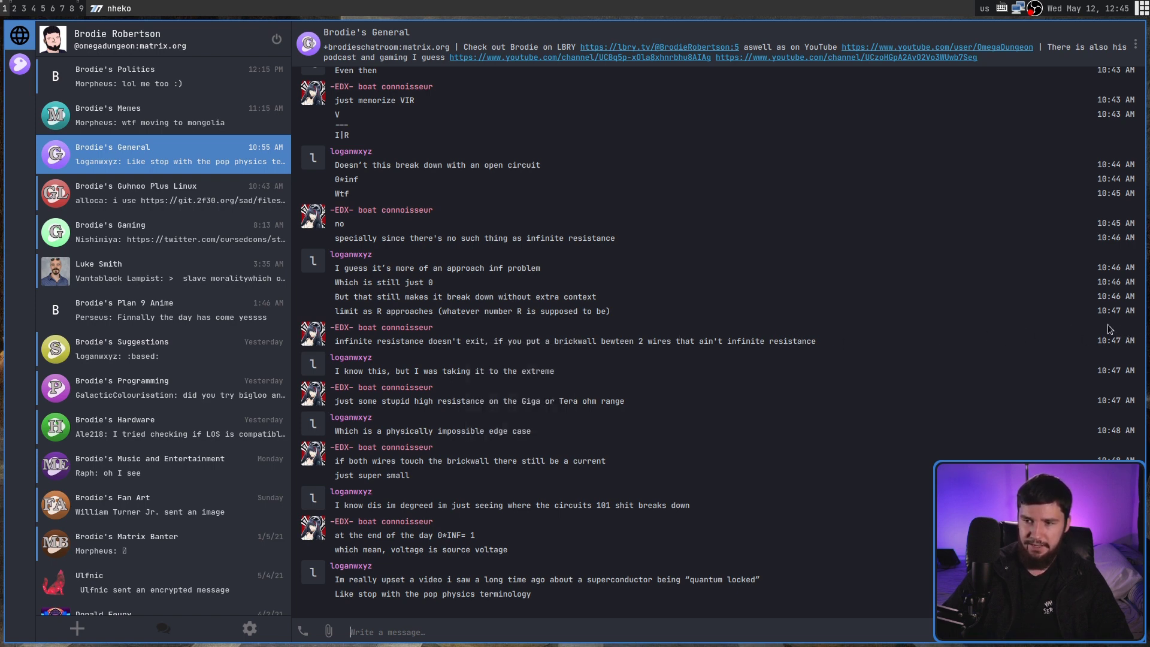
left_click(1129, 328)
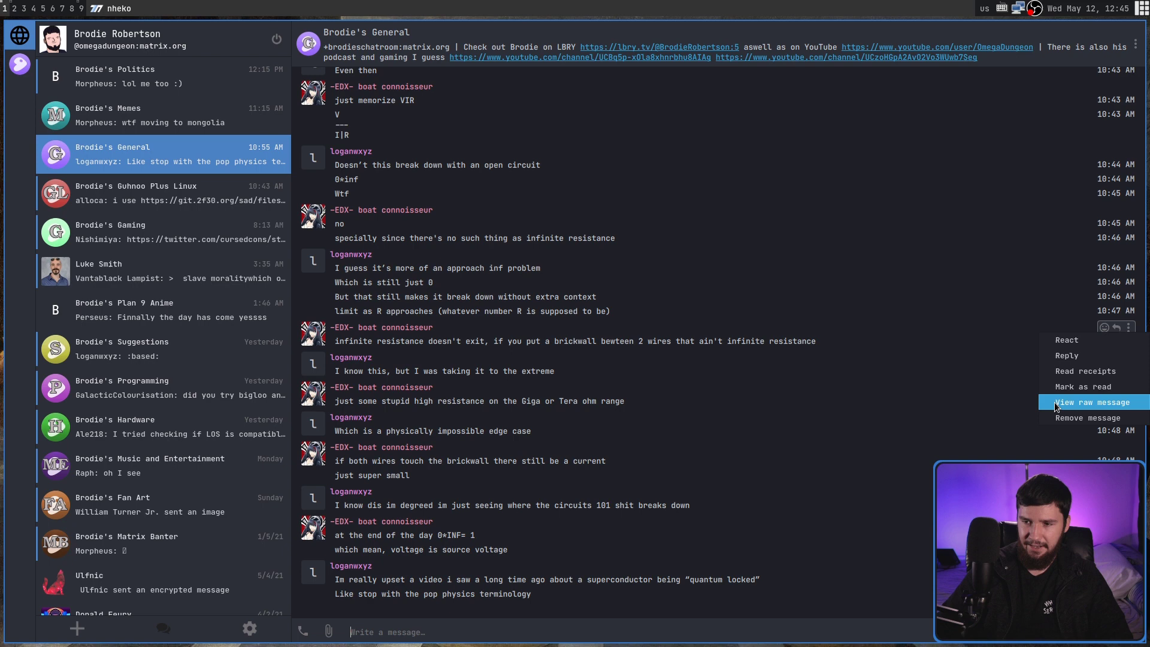
left_click(880, 354)
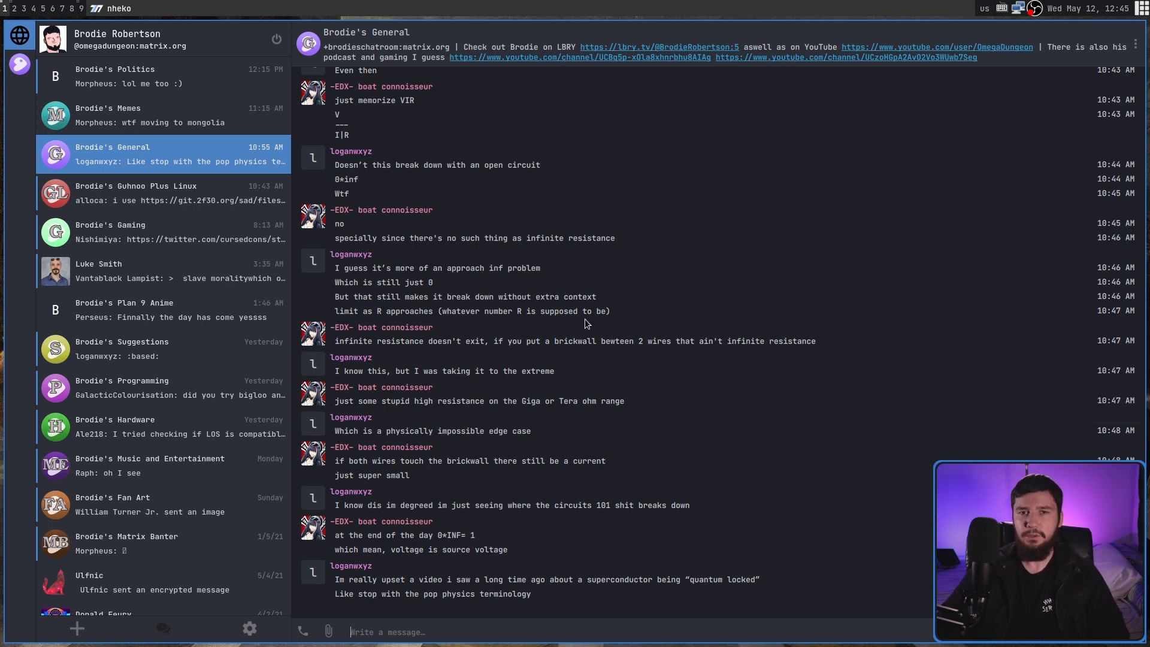
left_click(419, 326)
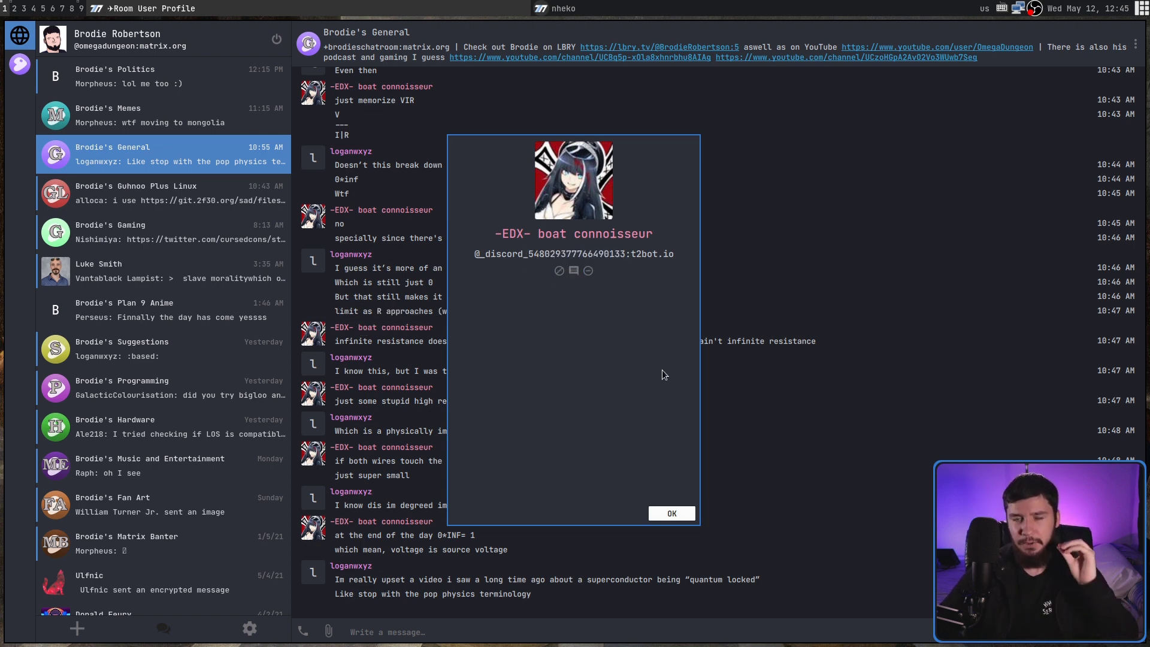
left_click(671, 513)
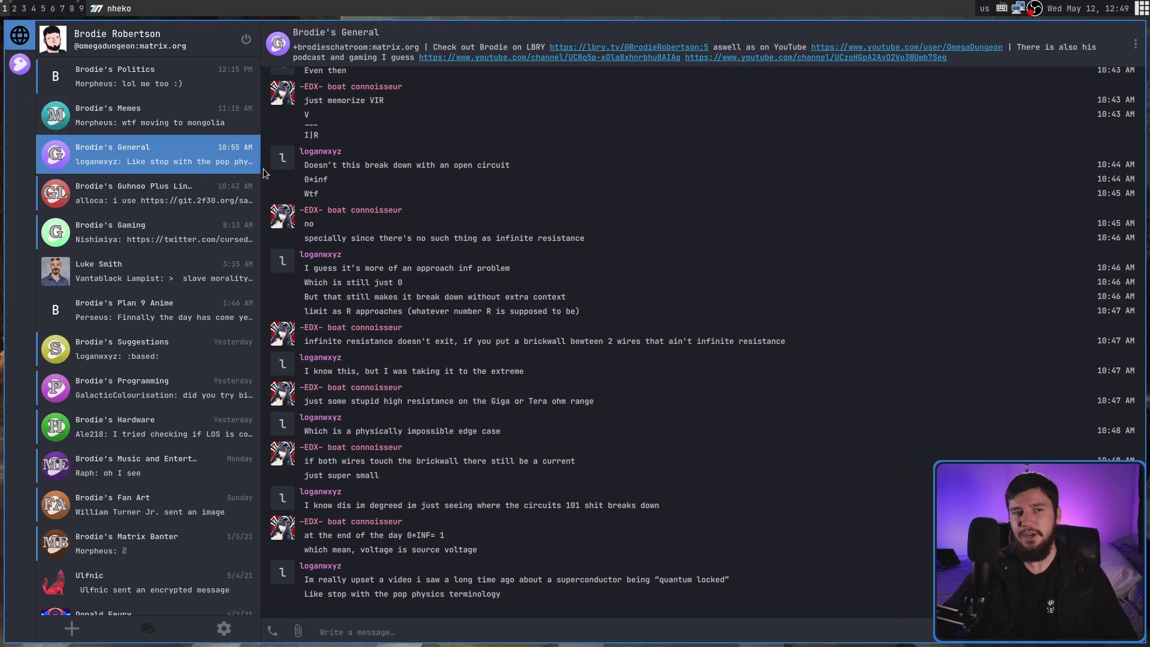
- Resize the room list: widen it, collapse it to avatars only, and expand it again until room names and message previews show
left_click_drag(259, 170, 488, 189)
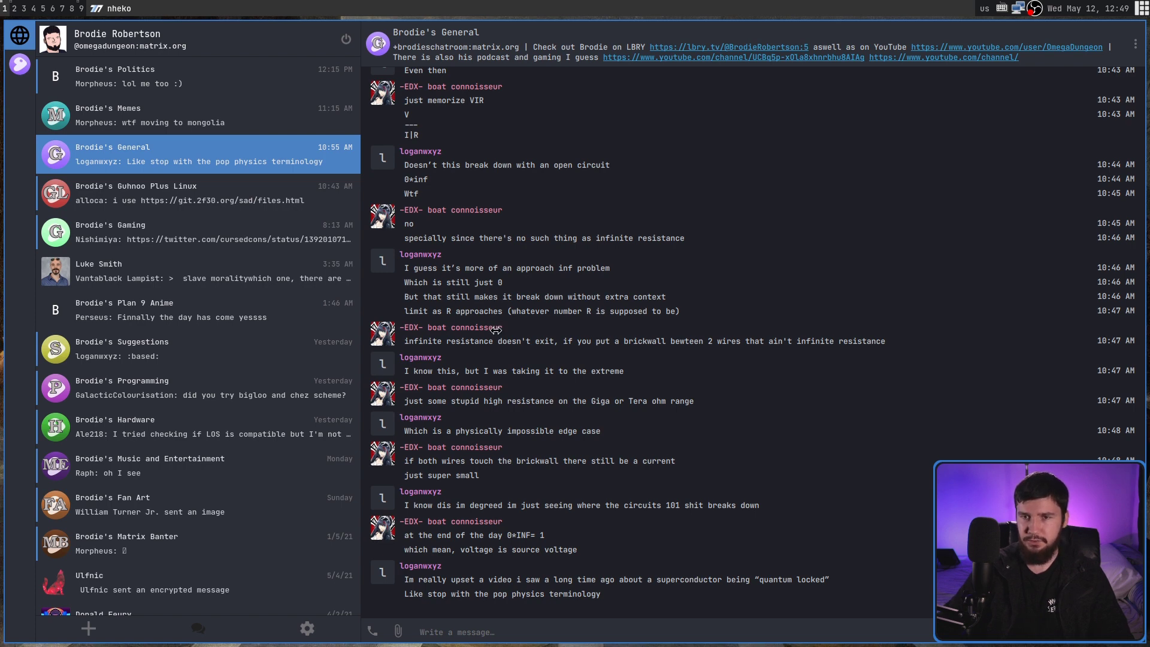
left_click_drag(496, 330, 66, 171)
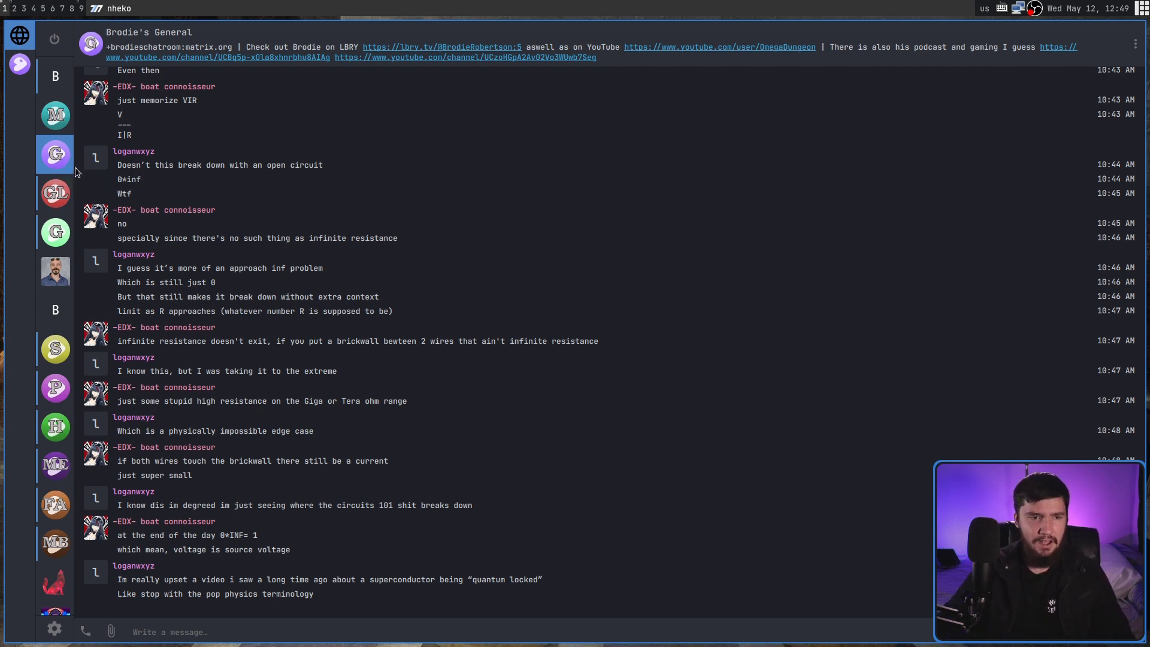
left_click_drag(84, 155, 280, 161)
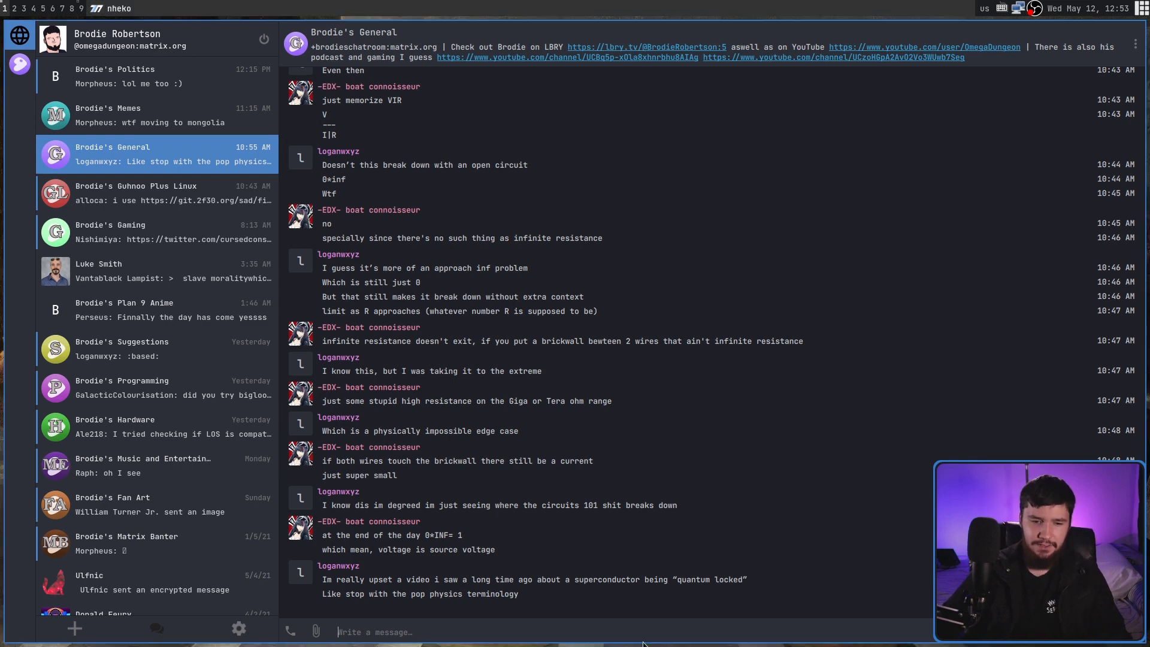
type("@")
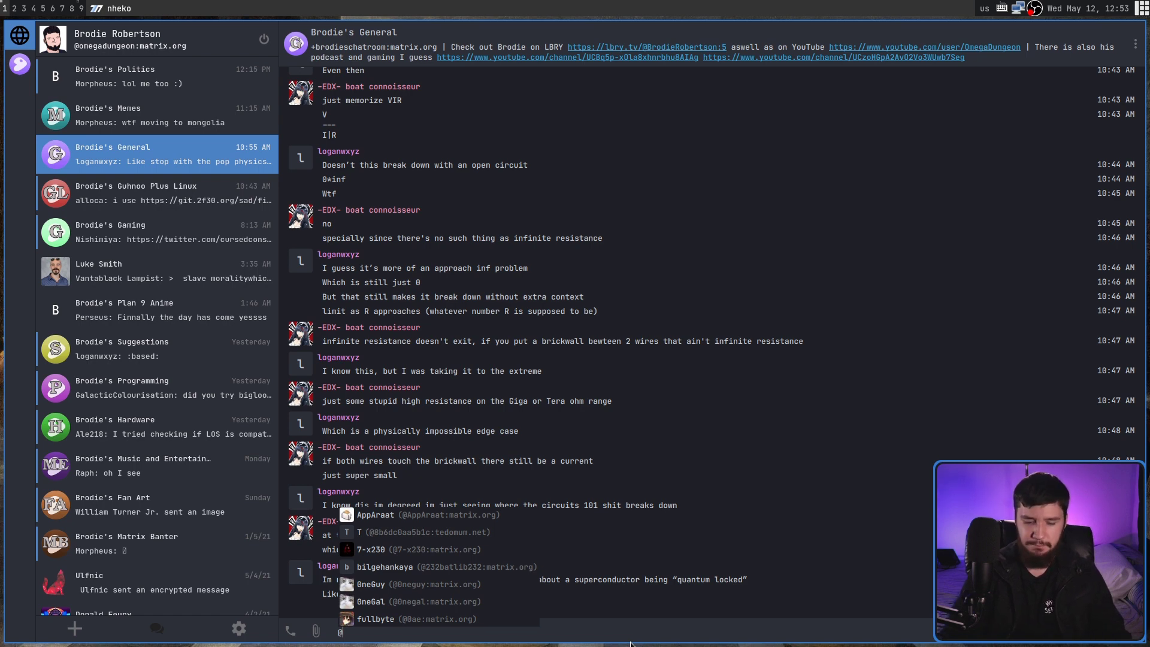
type("hu")
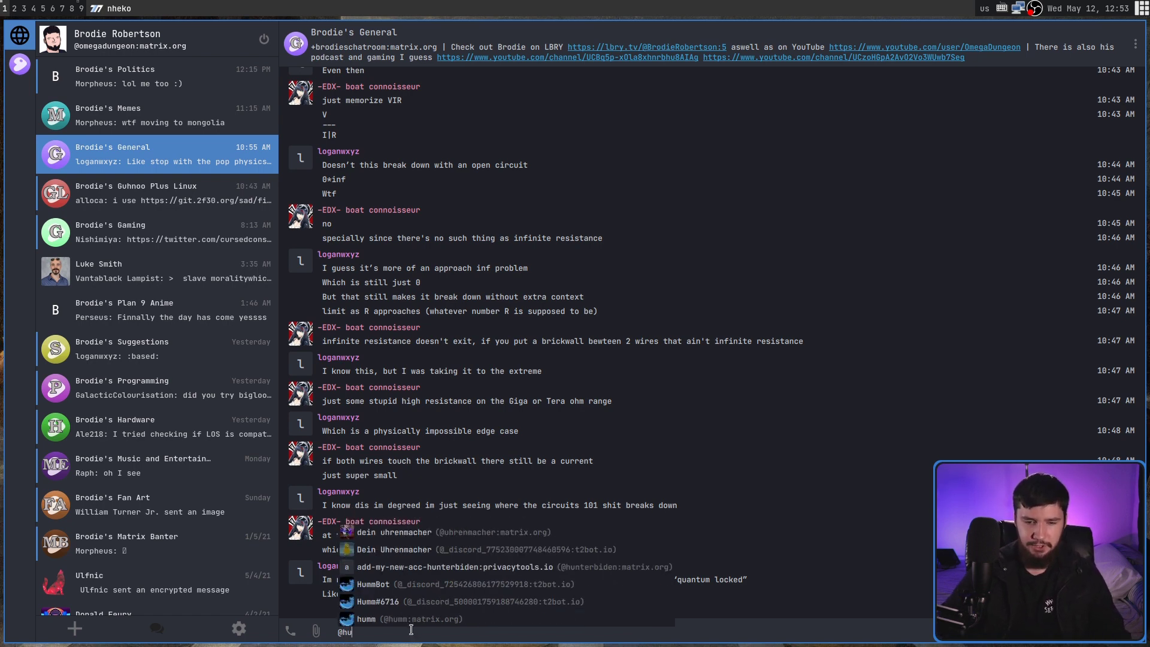
left_click(367, 622)
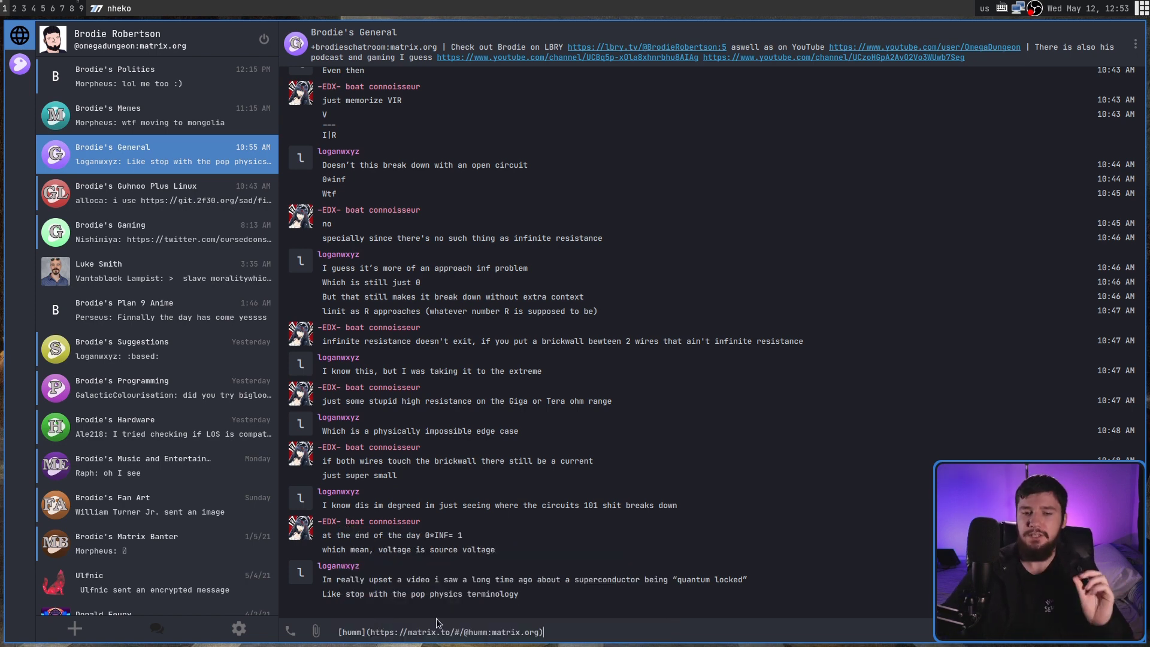
key("ctrl+a")
key("BackSpace")
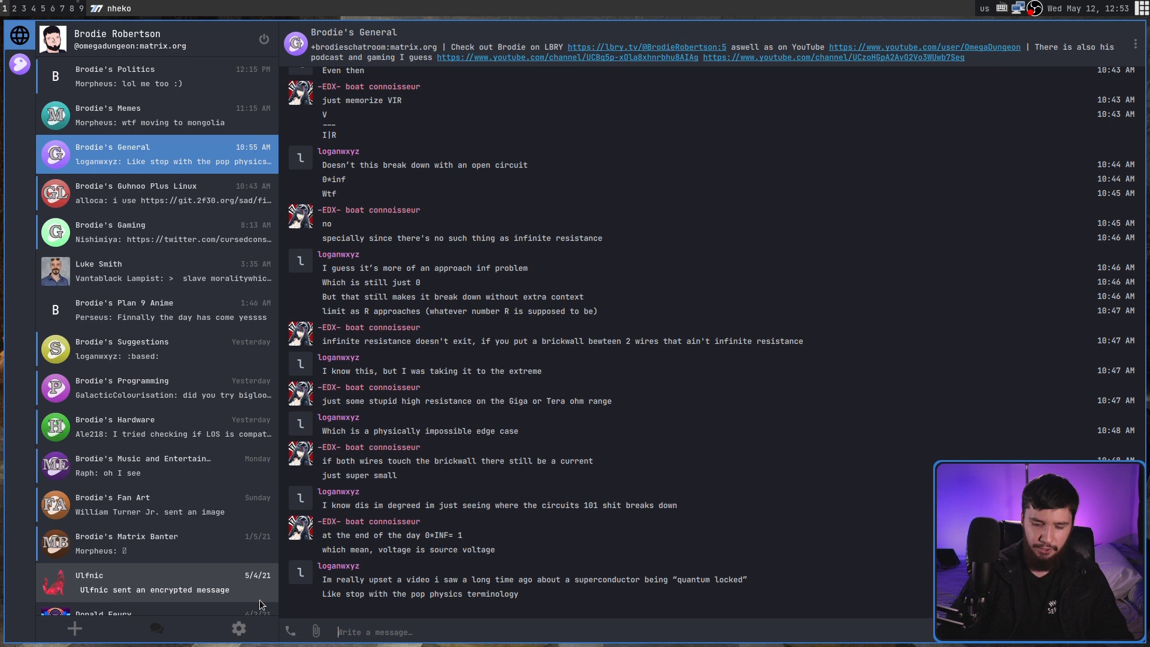
- Insert the "flag: Australia" emoji by completing ":austr" in the message draft, and empty the draft
type(":")
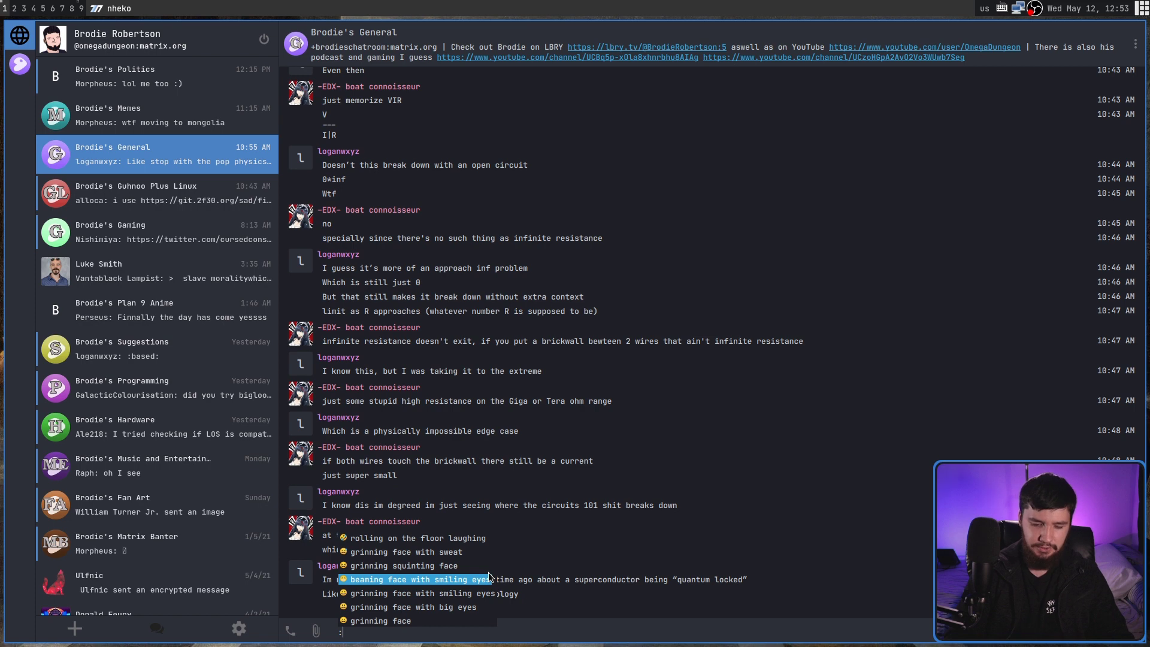
type("austr")
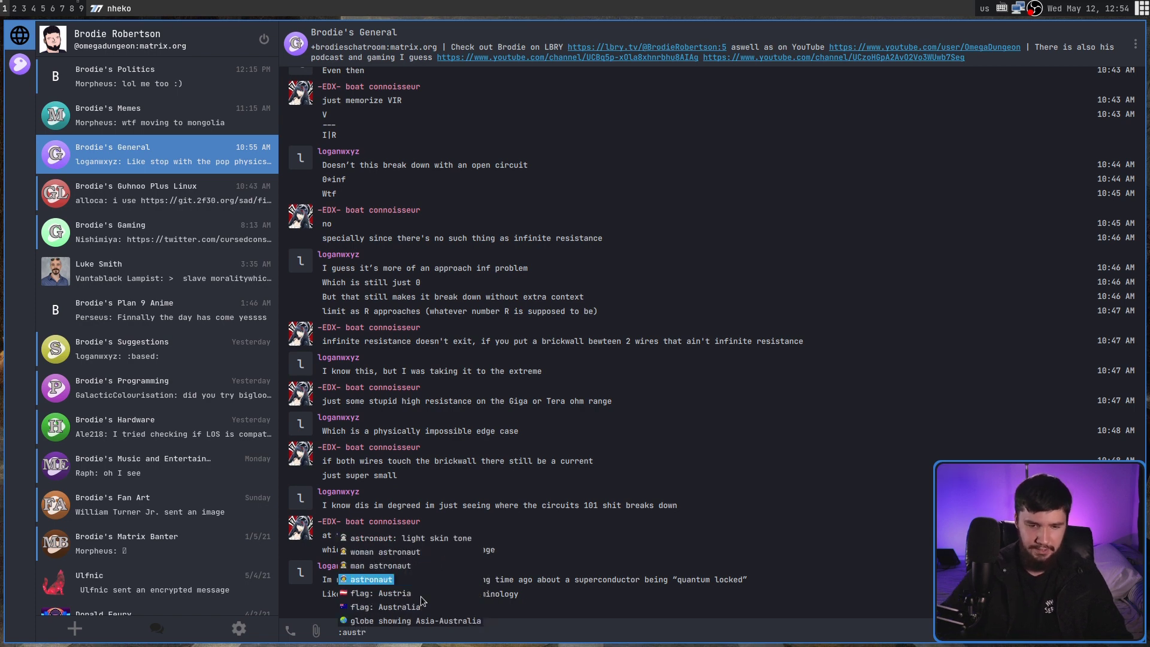
left_click(379, 607)
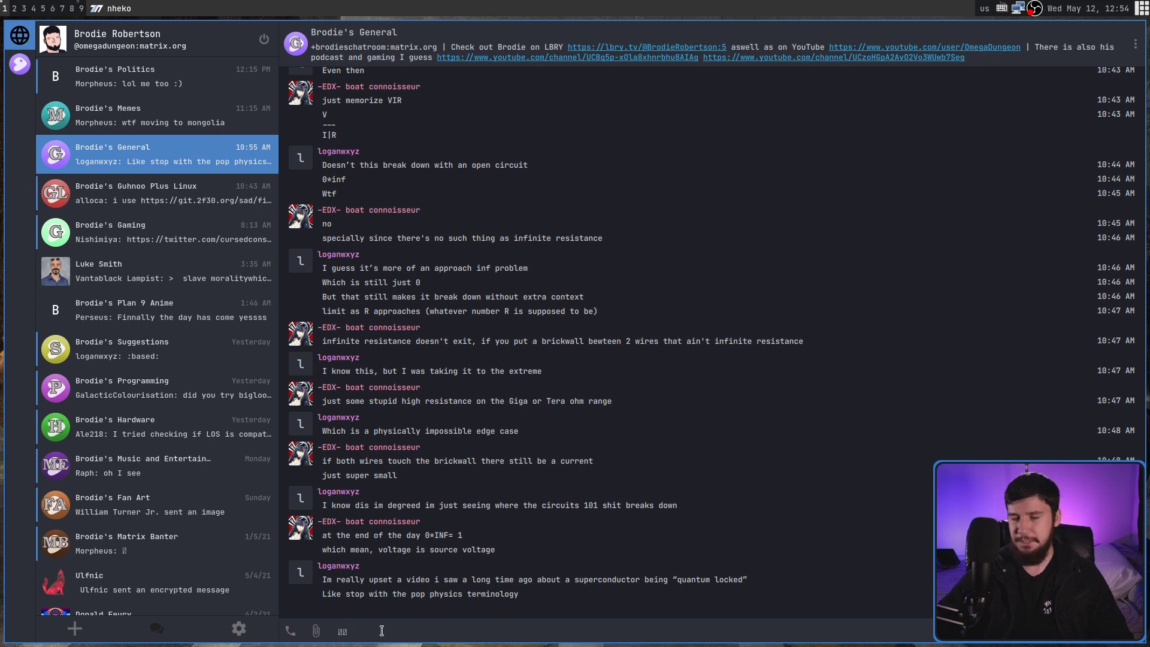
key("Return")
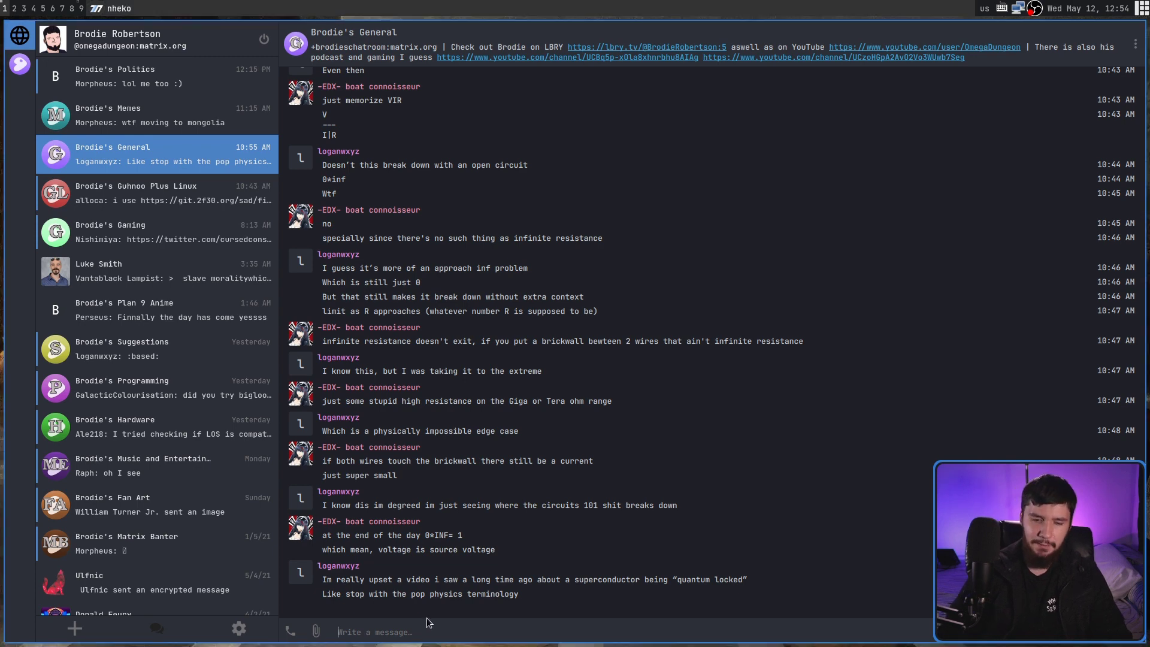
- Launch Ferdi from the application launcher to show Element beside the current chat client
key("super+p")
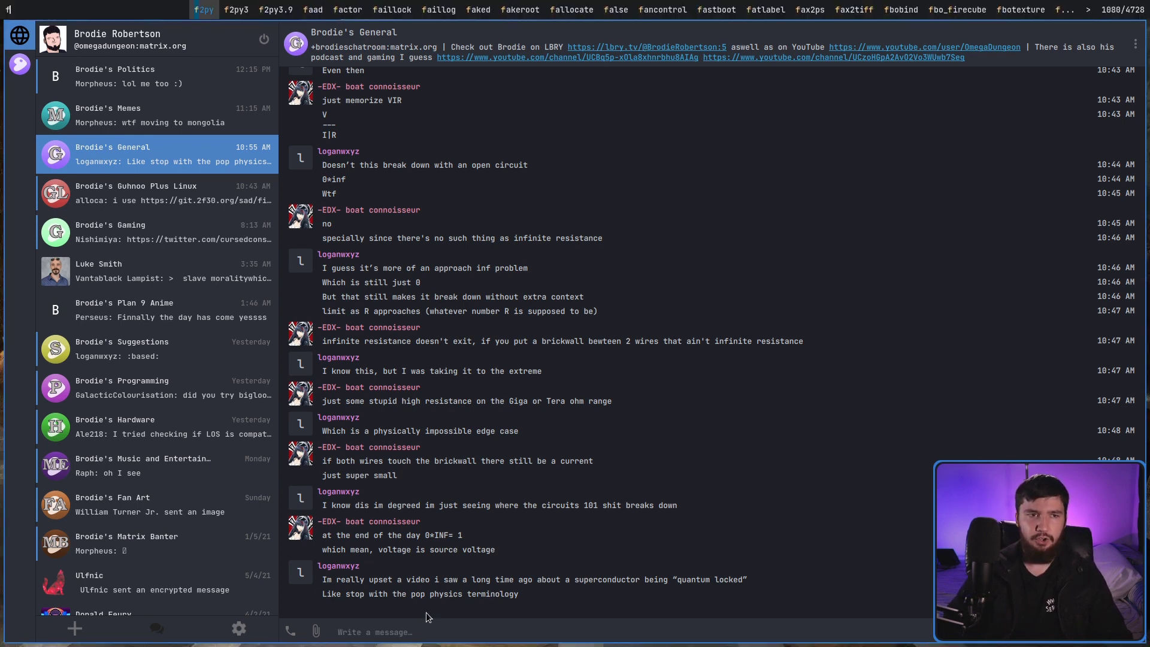
type("ferdi")
key("Return")
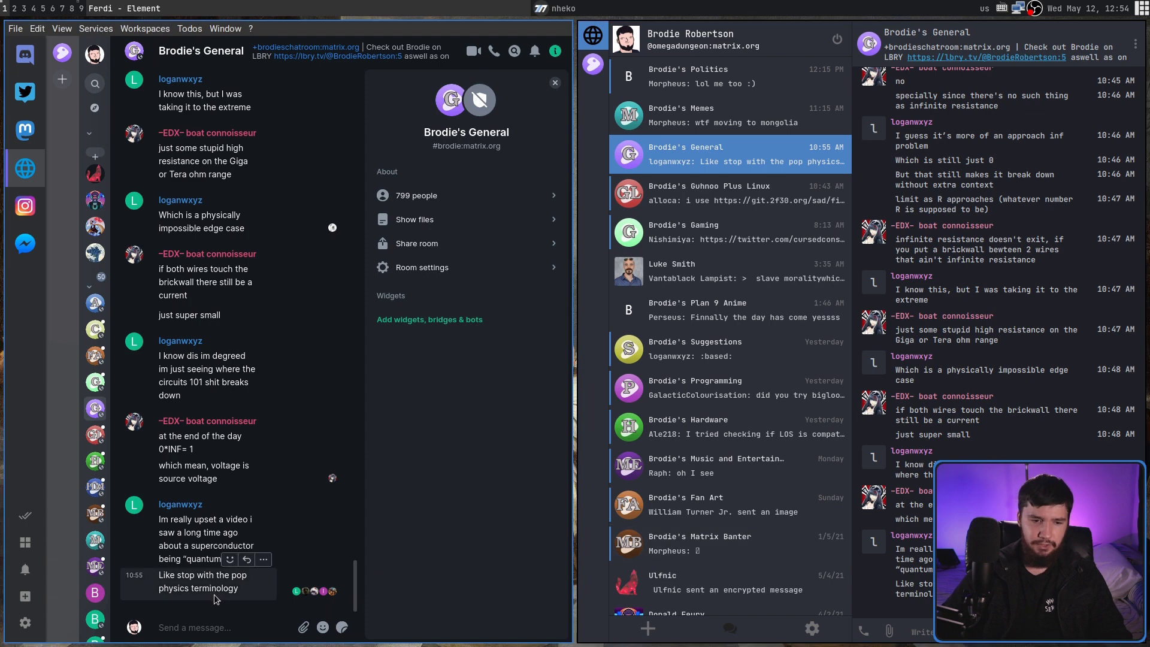
- Bring up the slash-command suggestions in Element's message draft at full screen and examine the available commands
type("/")
key("super+f")
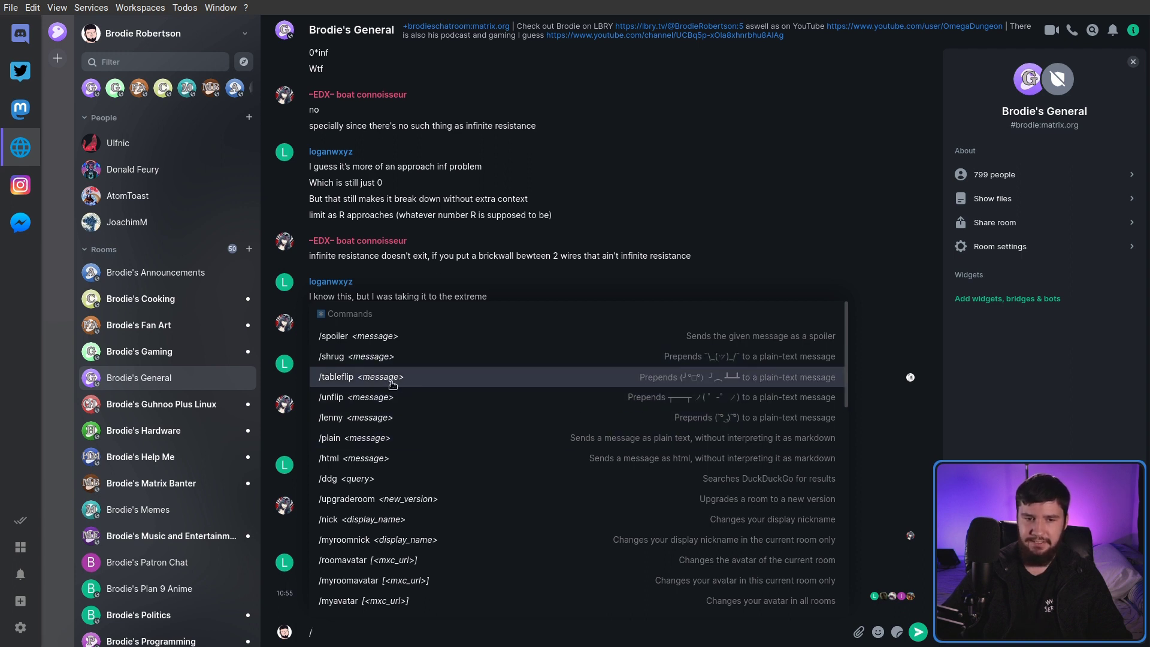
scroll(408, 423, "down", 1)
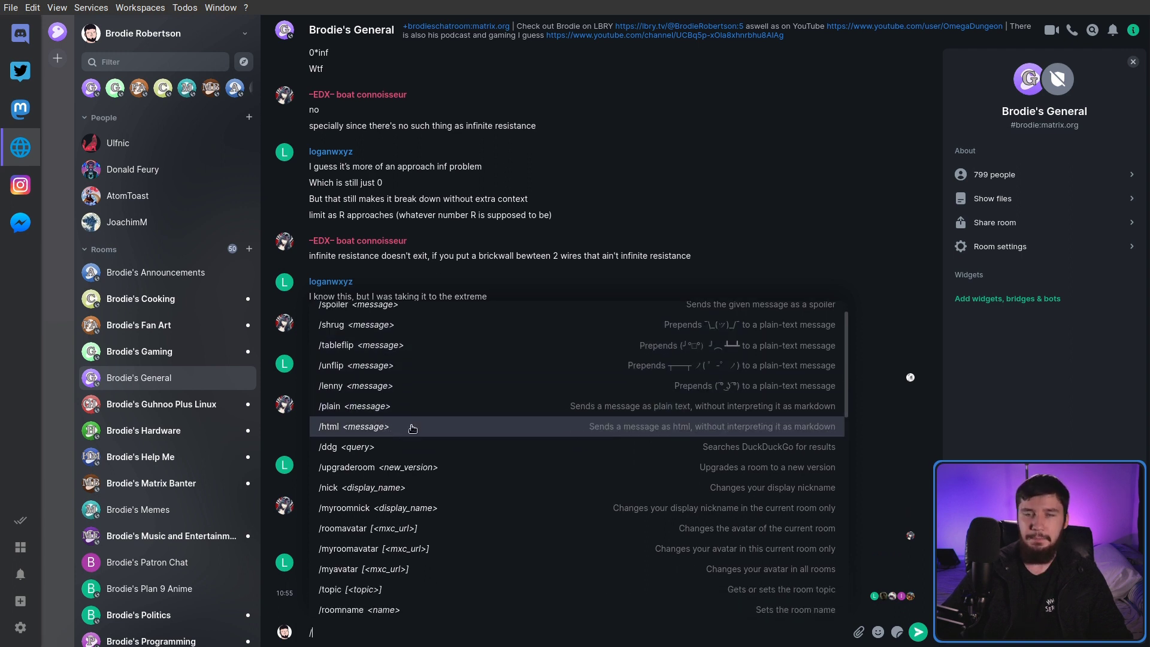
scroll(411, 427, "down", 3)
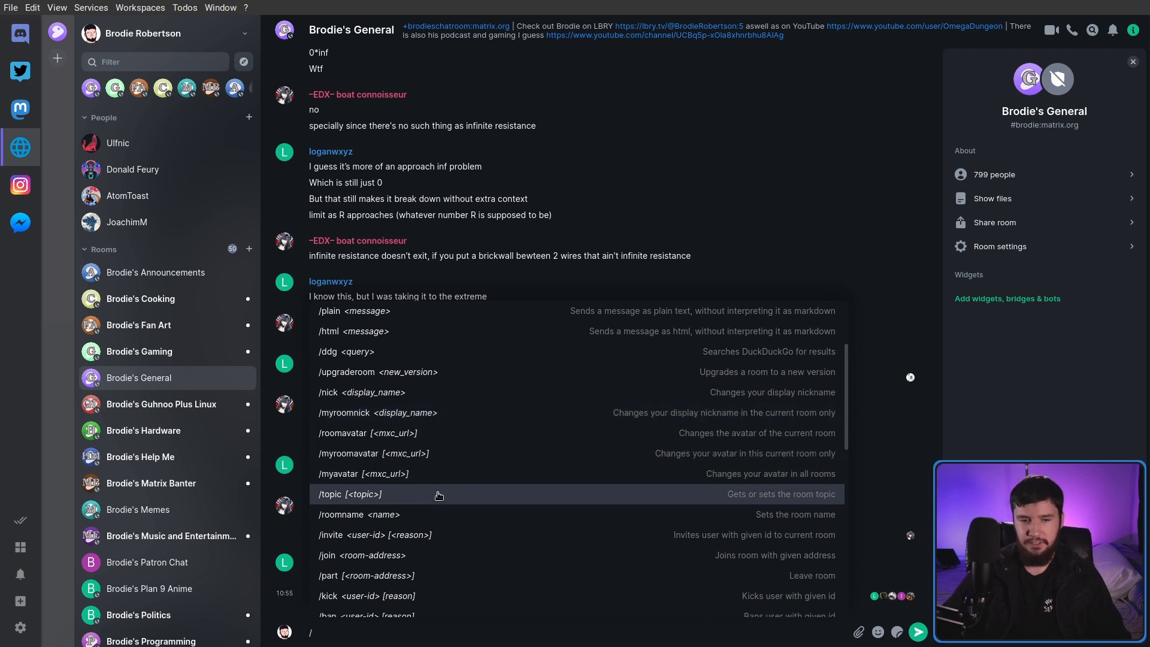
scroll(436, 485, "down", 3)
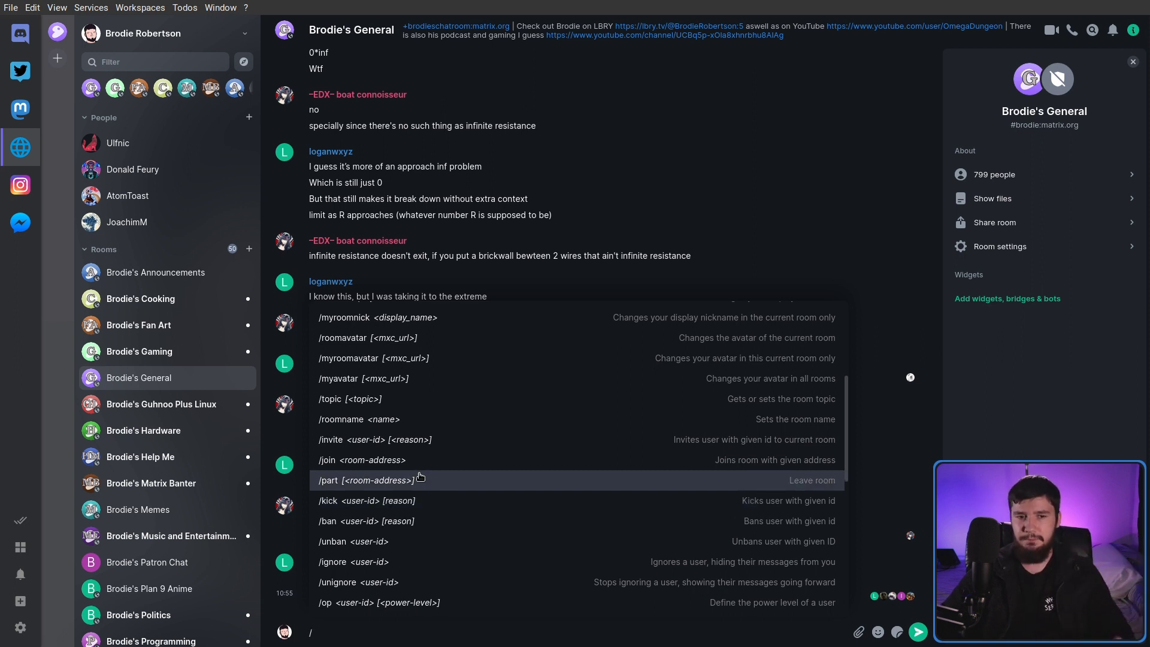
scroll(424, 473, "down", 2)
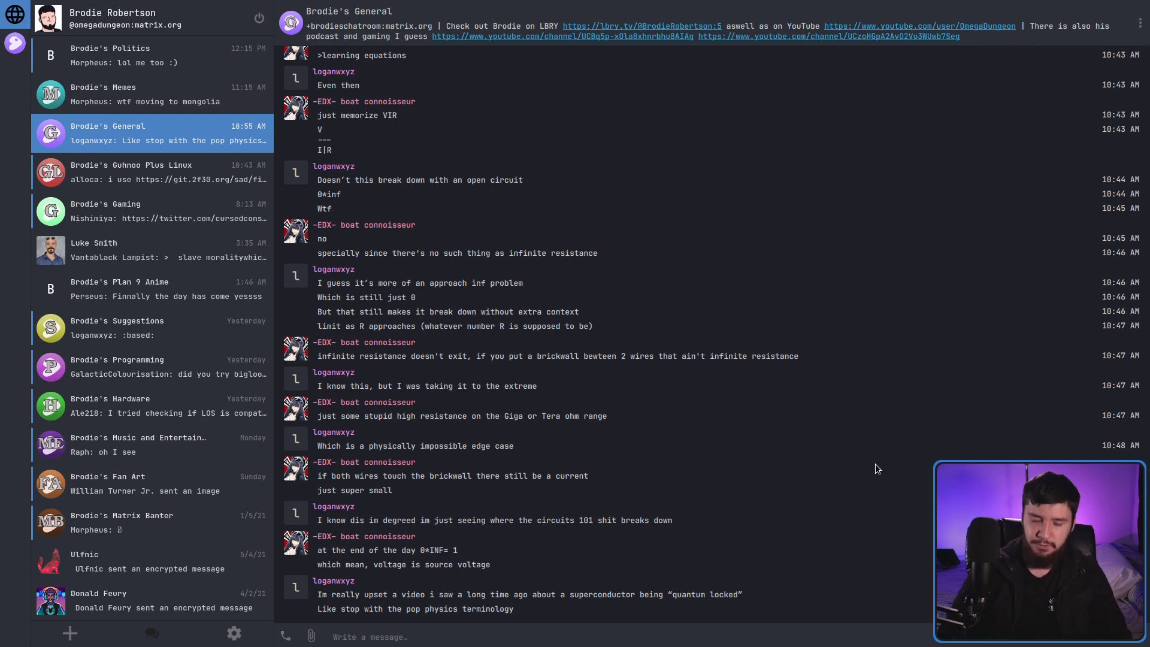
- Switch nheko to the Programming room by searching "progr" in the quick room switcher, and call up the empty switcher once more before dismissing it
key("ctrl+k")
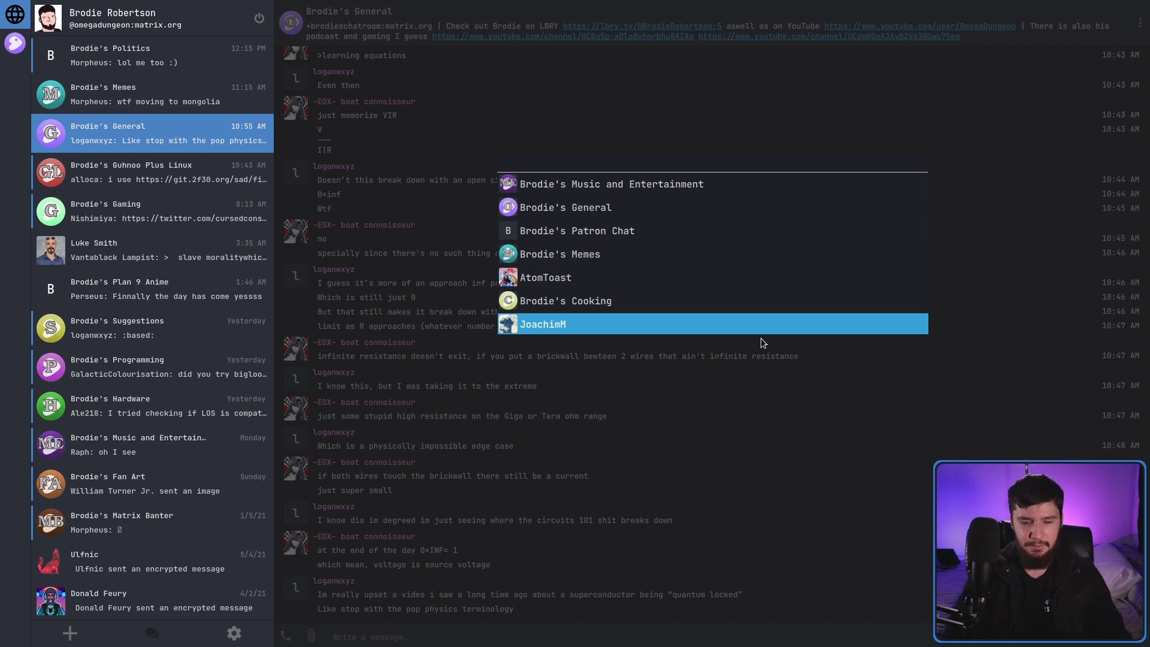
type("progr")
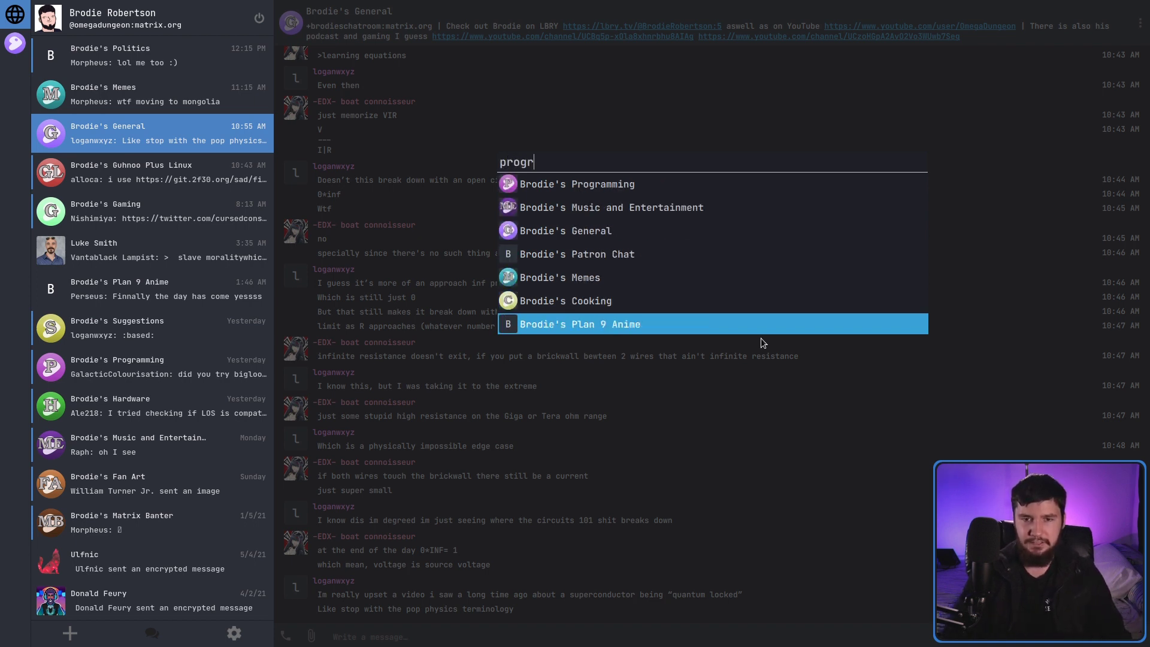
left_click(594, 184)
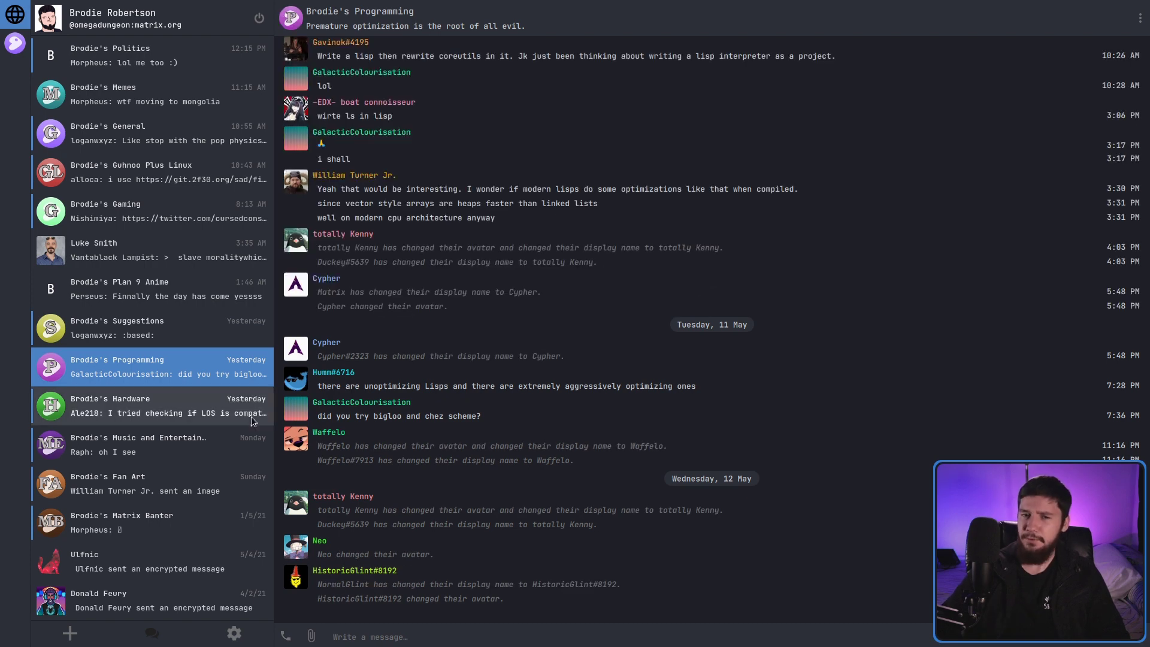
key("ctrl+k")
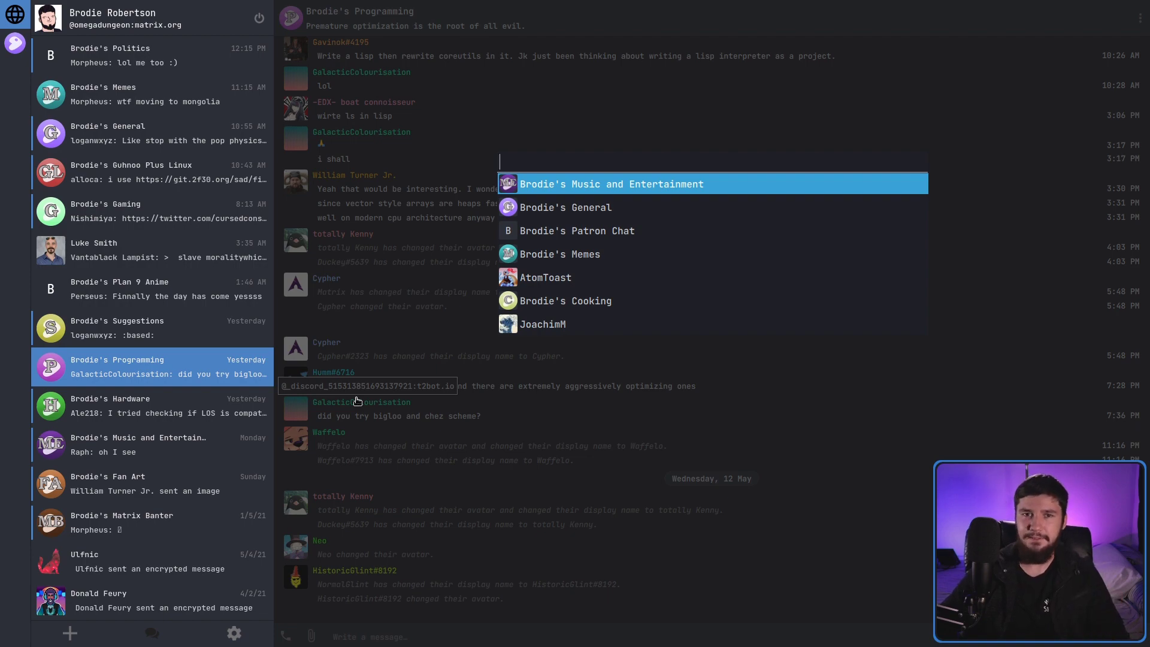
key("Escape")
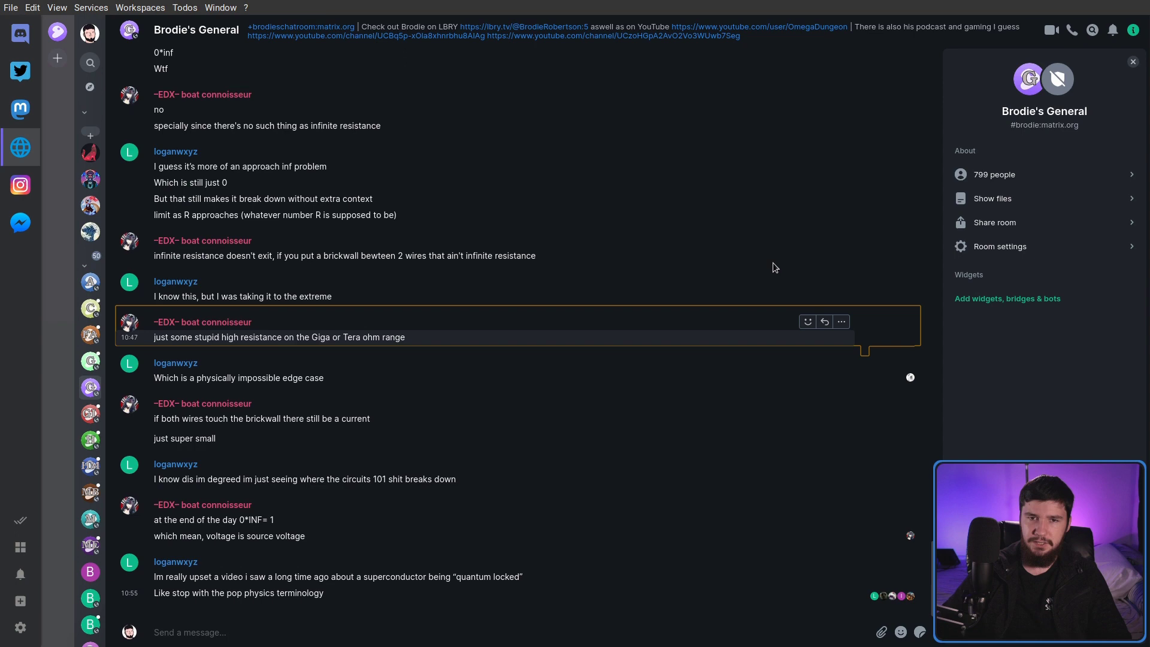
- Close and reopen the General room's info in Element, view its people list, and close the info again
left_click(1134, 63)
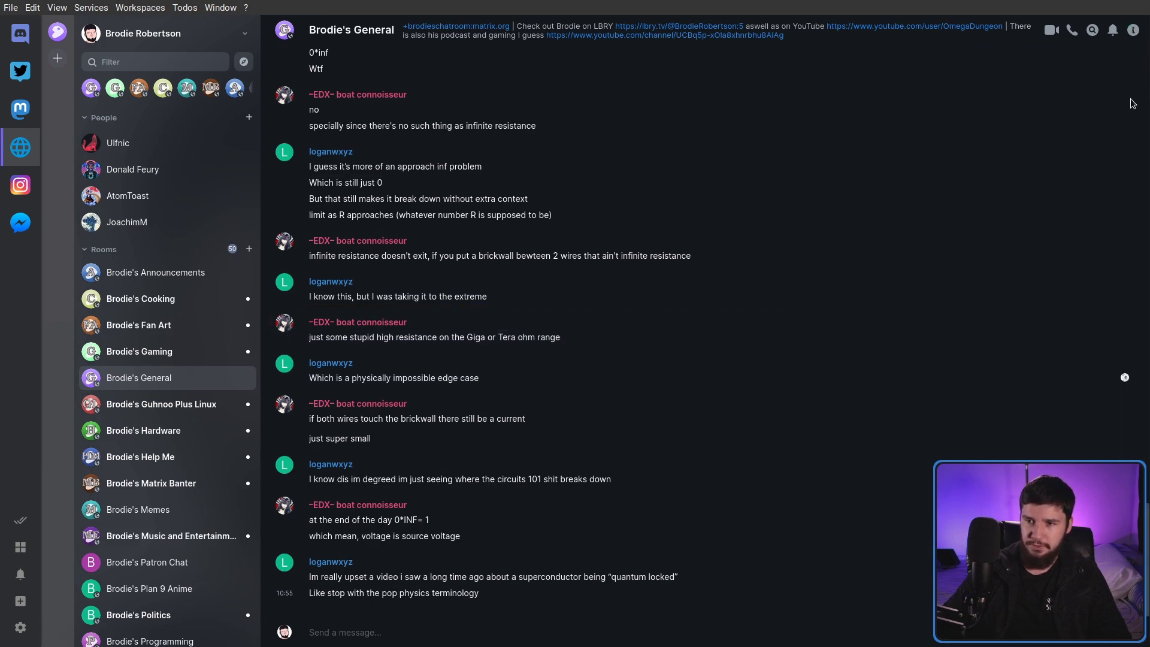
left_click(1135, 33)
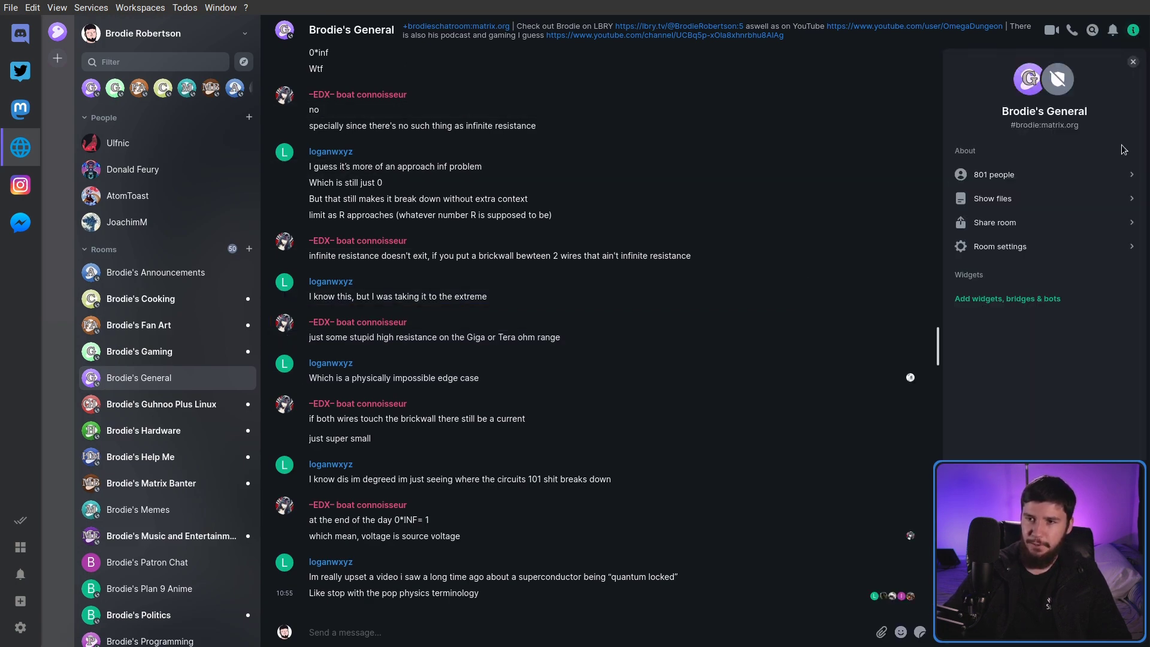
left_click(1005, 181)
left_click(1133, 61)
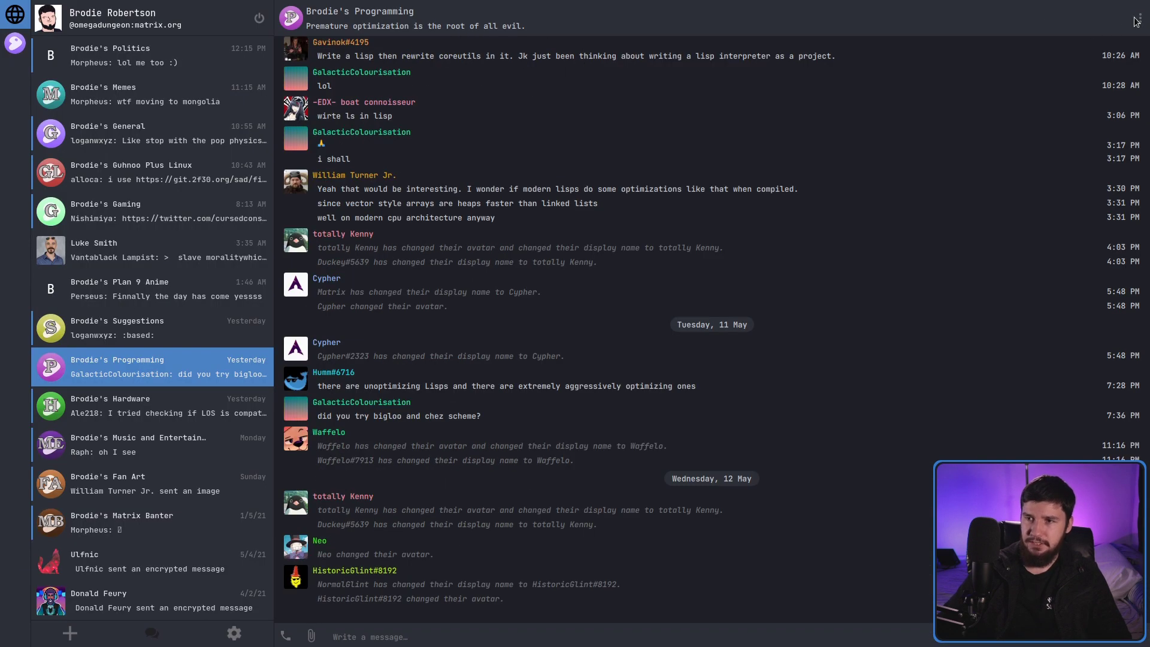
- Check nheko's room options, and in full-screen Element go back from the General room's people list to its info overview
left_click(1138, 19)
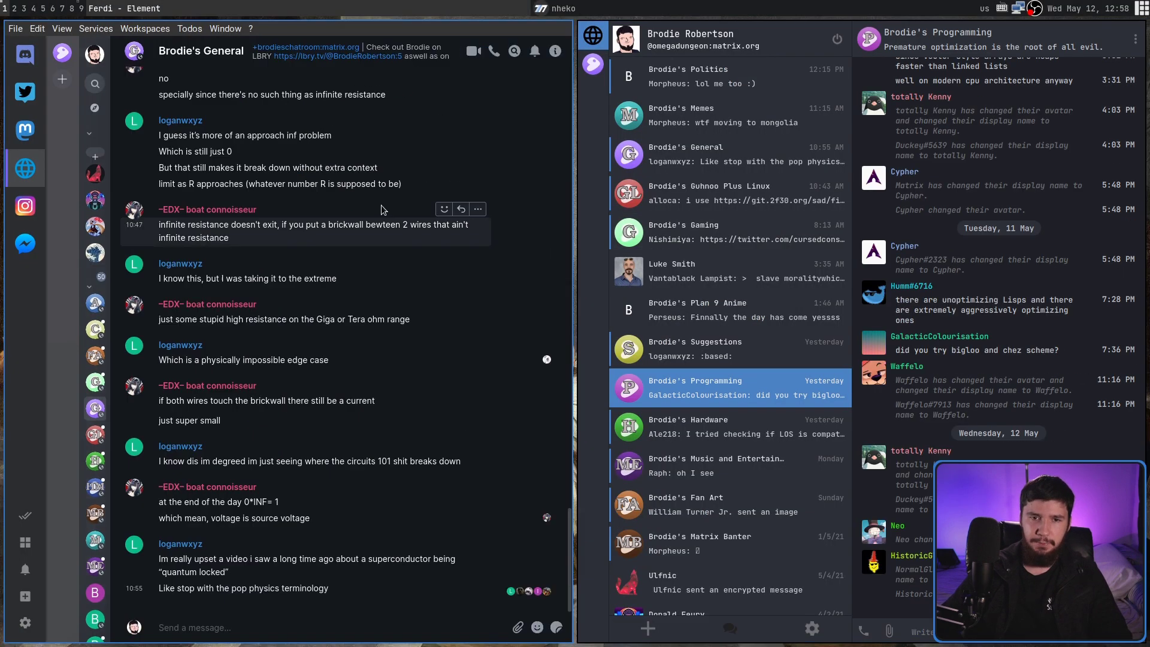
key("super+f")
left_click(1133, 30)
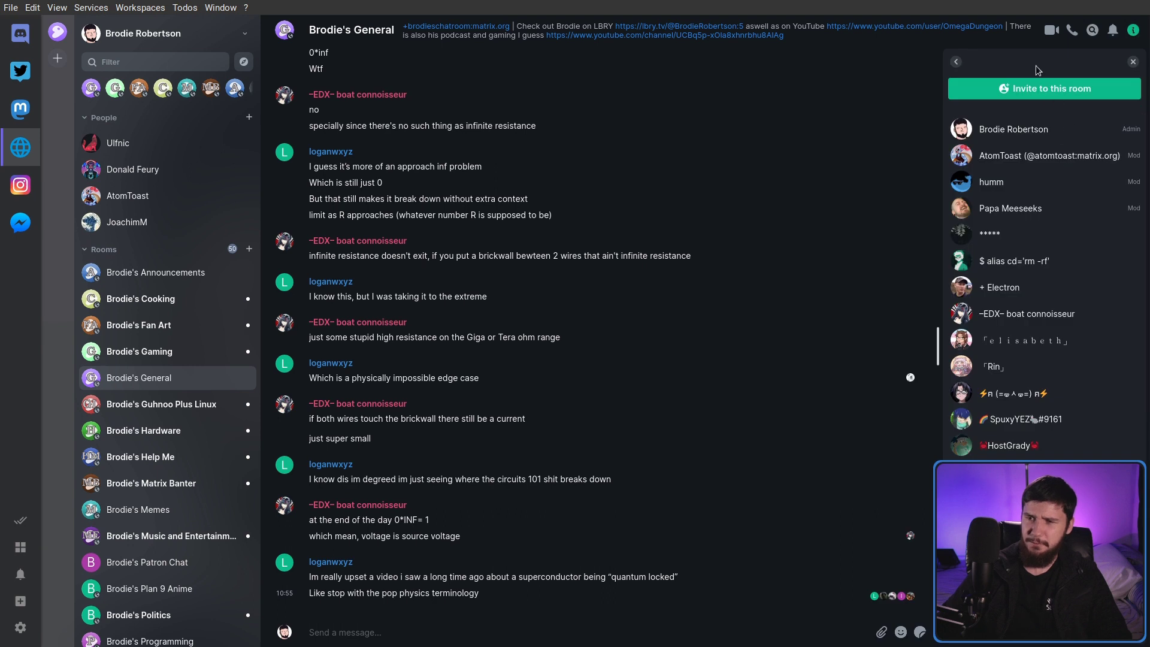
left_click(956, 64)
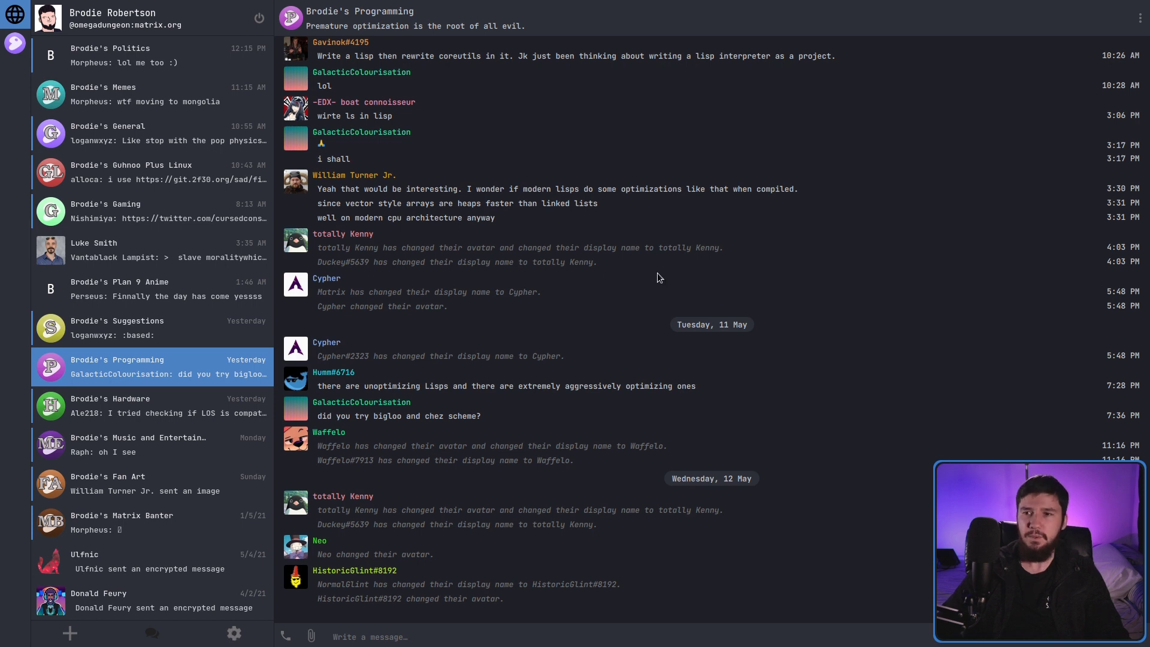
- In nheko, view the Programming room's options and the client's general settings, and return to the room
left_click(1140, 20)
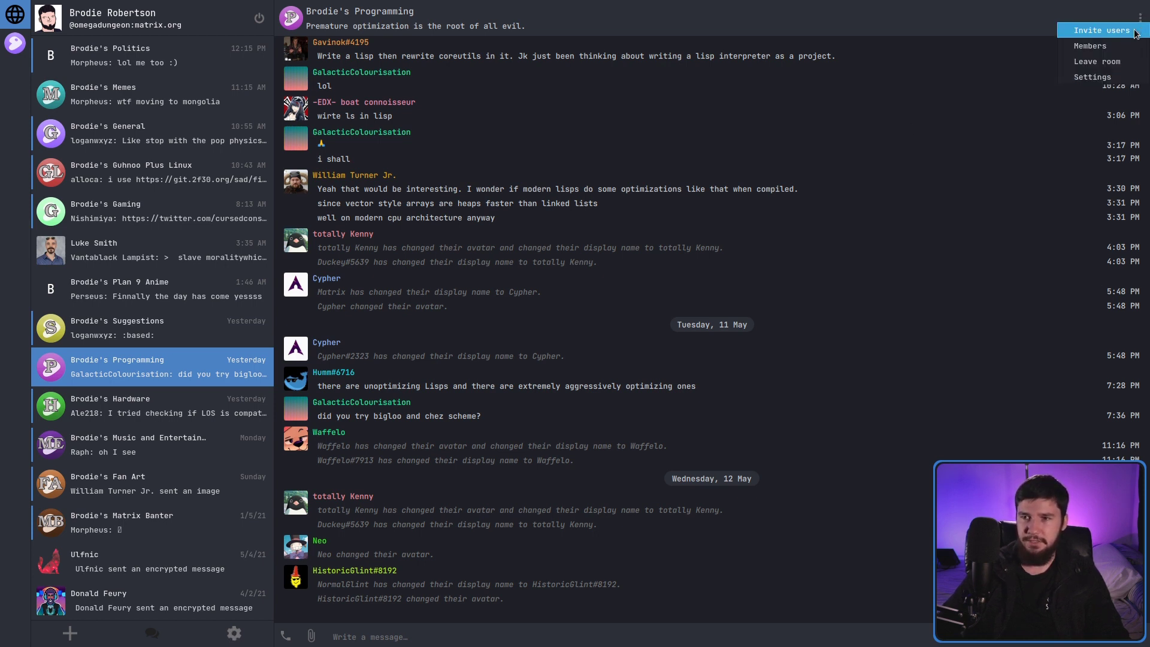
left_click(887, 192)
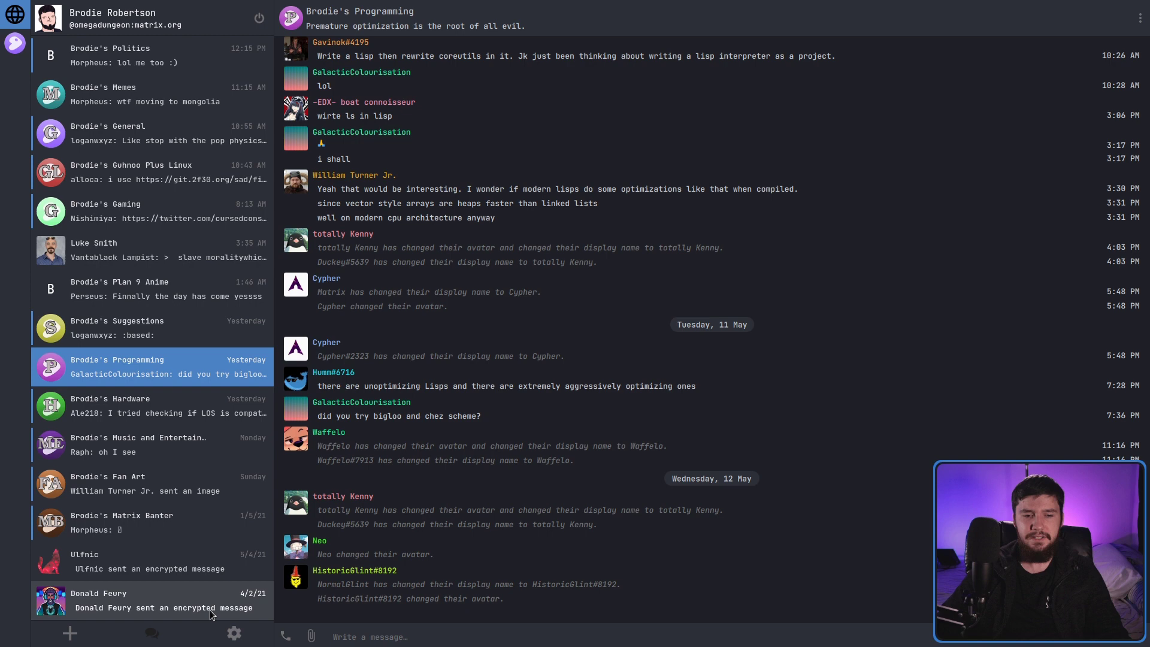
left_click(234, 633)
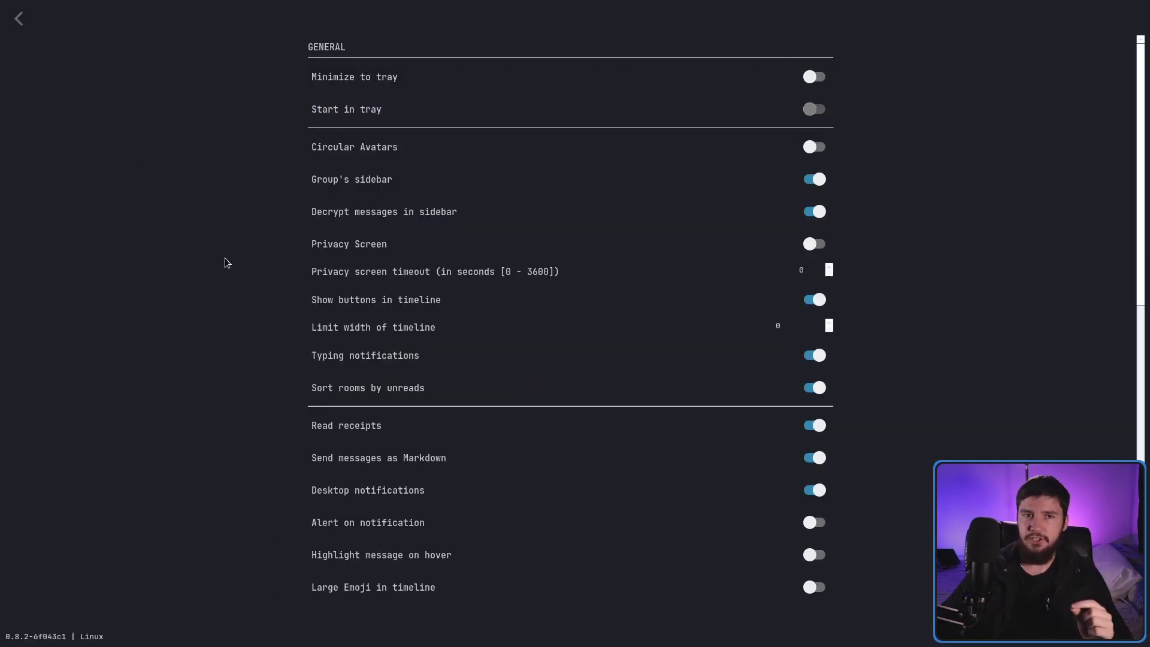
left_click(18, 18)
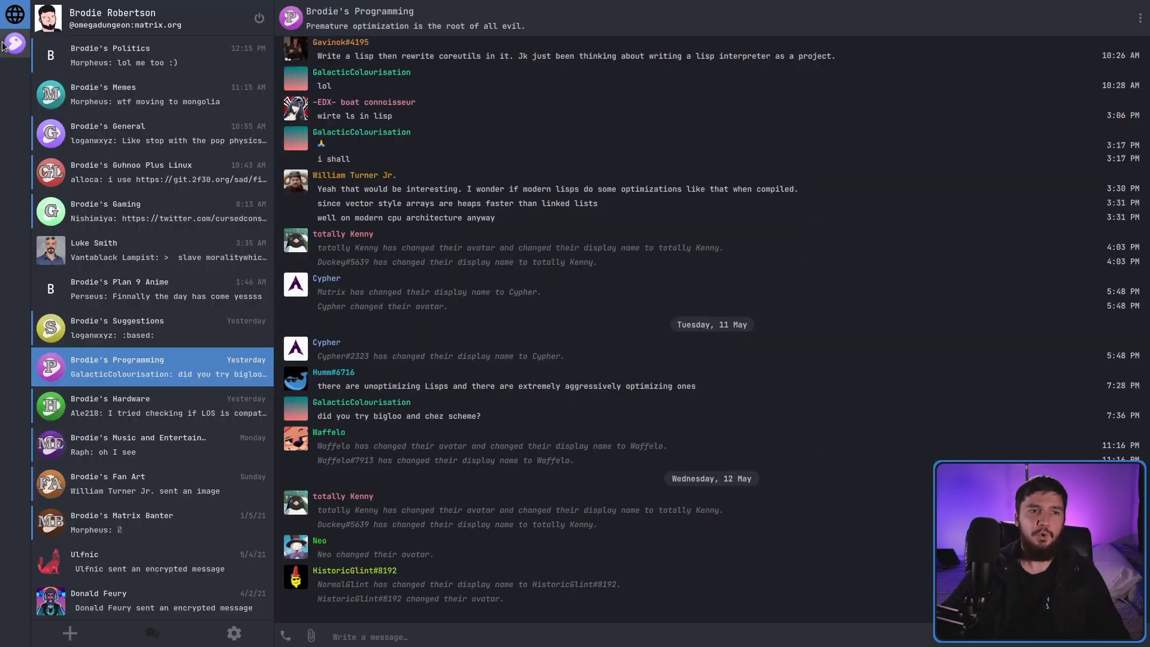
- View the Programming room's settings and its name and topic editor, cancelling the edit and closing the settings
left_click(1140, 17)
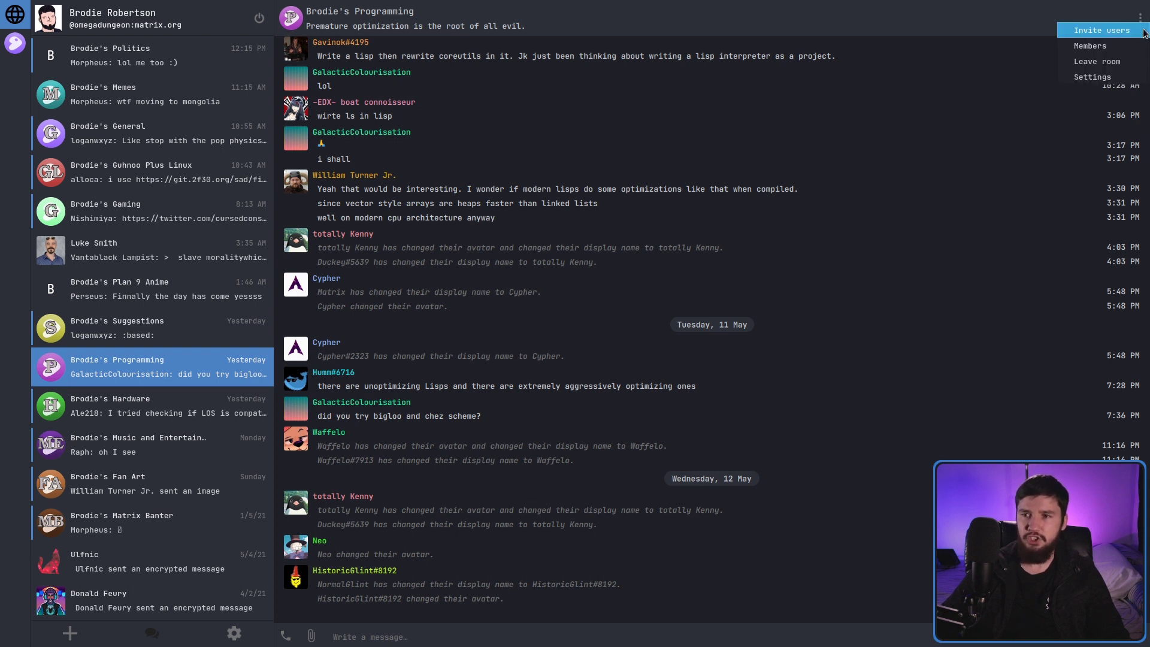
left_click(1111, 76)
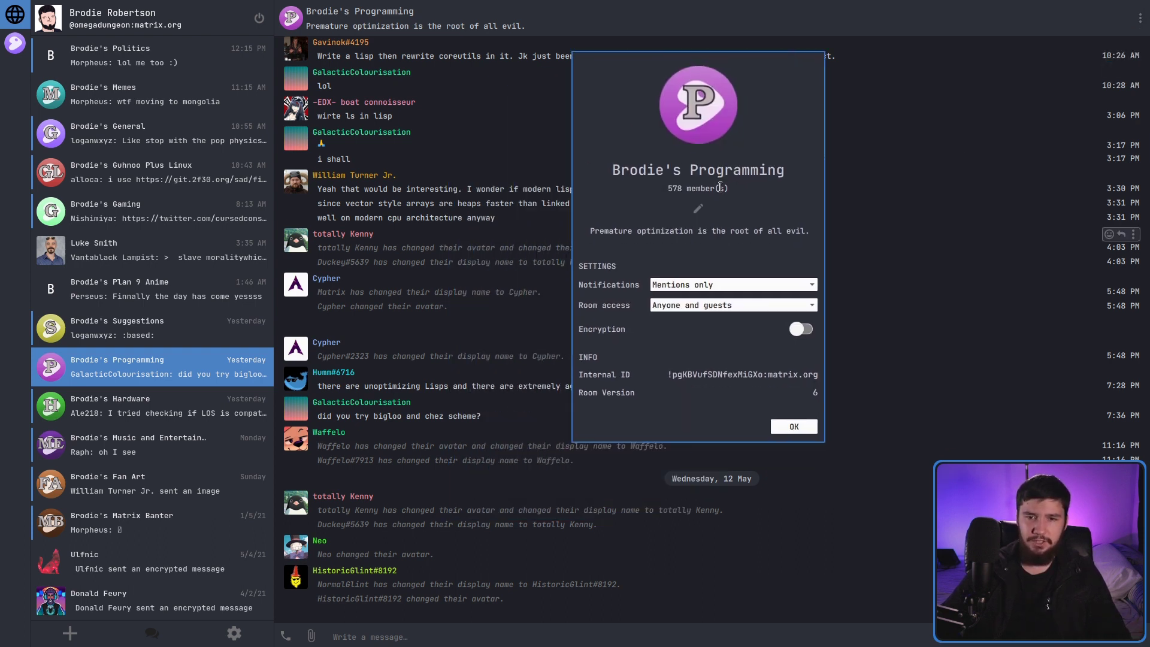
left_click(698, 208)
left_click_drag(112, 43, 475, 146)
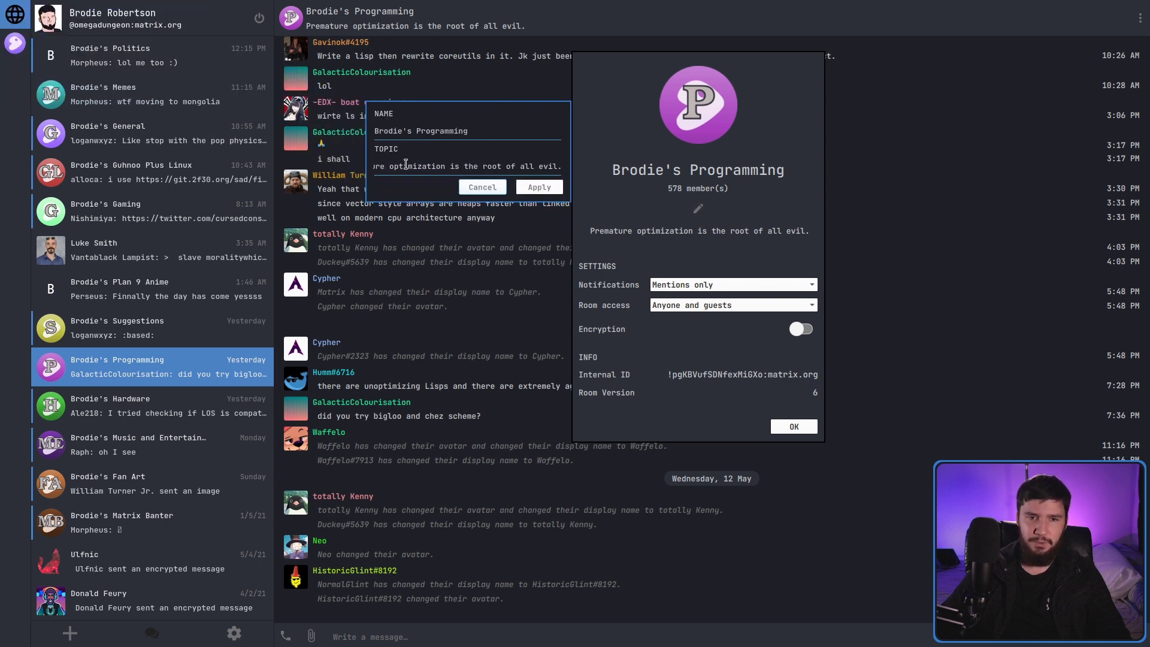
left_click(480, 186)
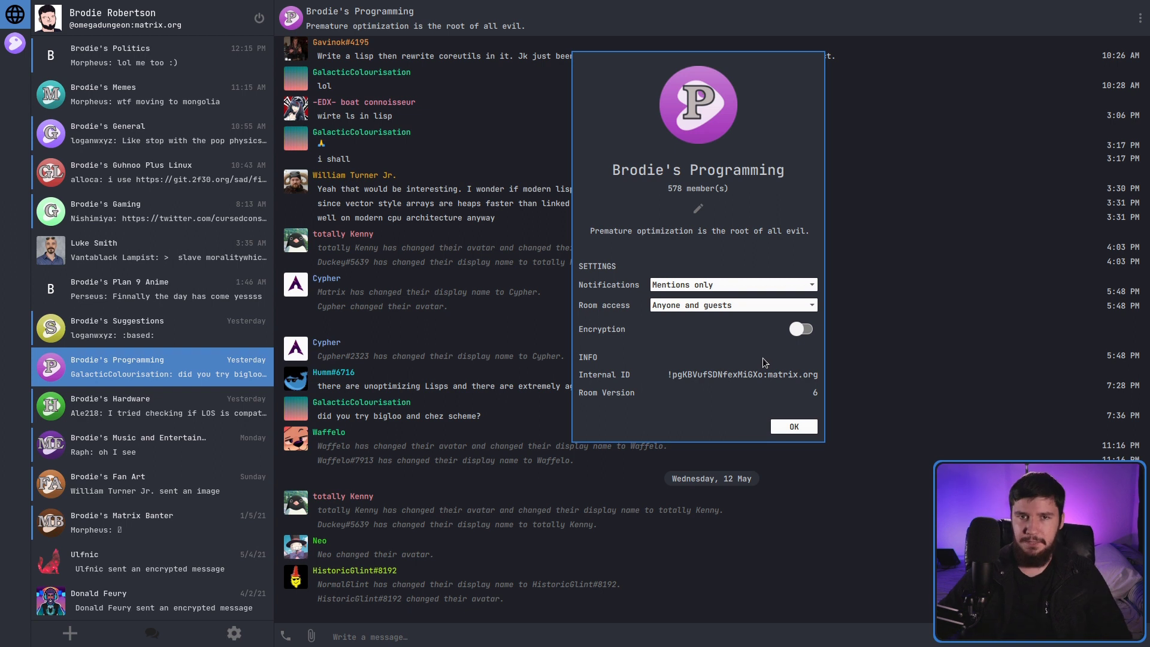
key("Escape")
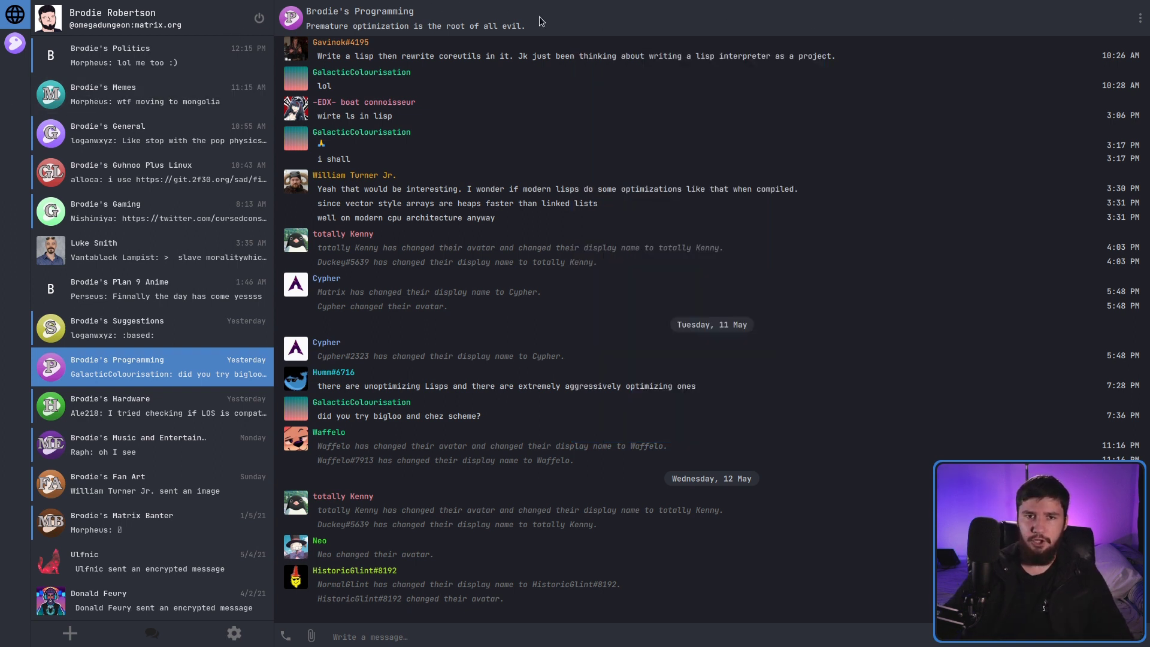
- Open the Programming room's settings from the room header and from its avatar, closing them each time
left_click(485, 19)
left_click(670, 506)
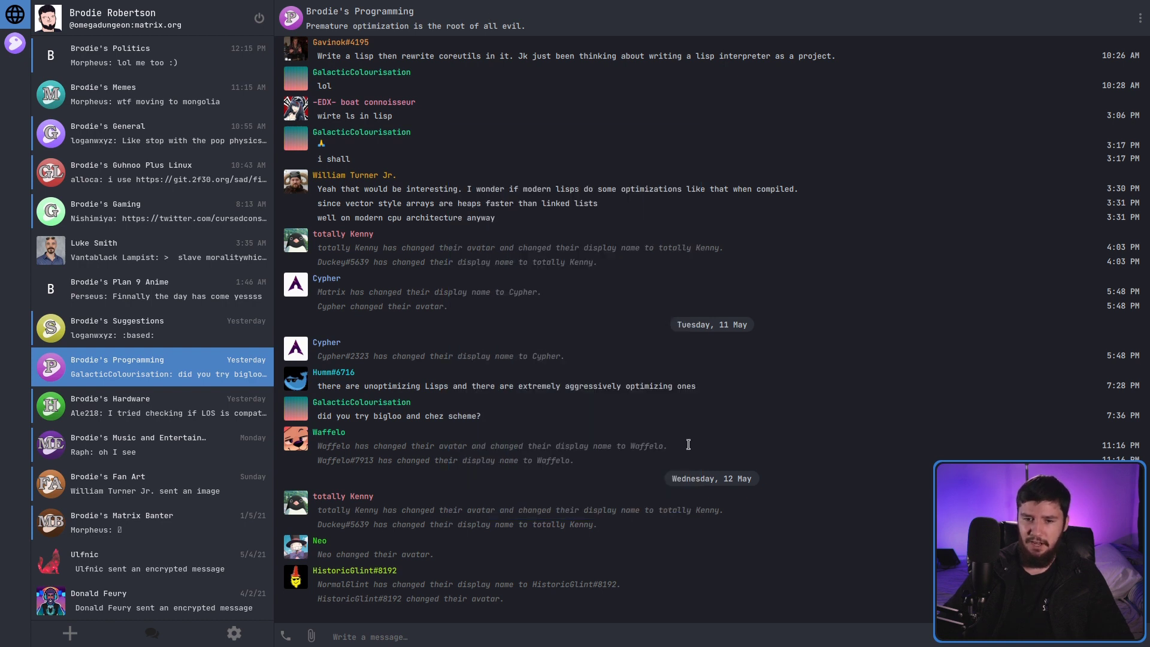
left_click(292, 20)
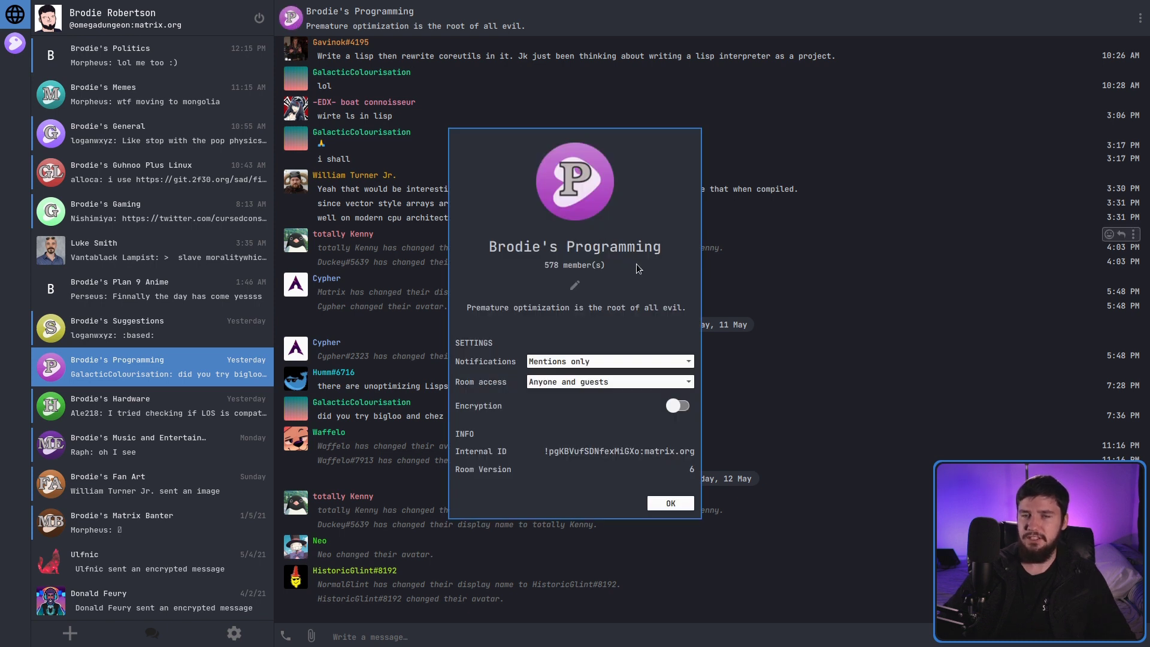
left_click(670, 503)
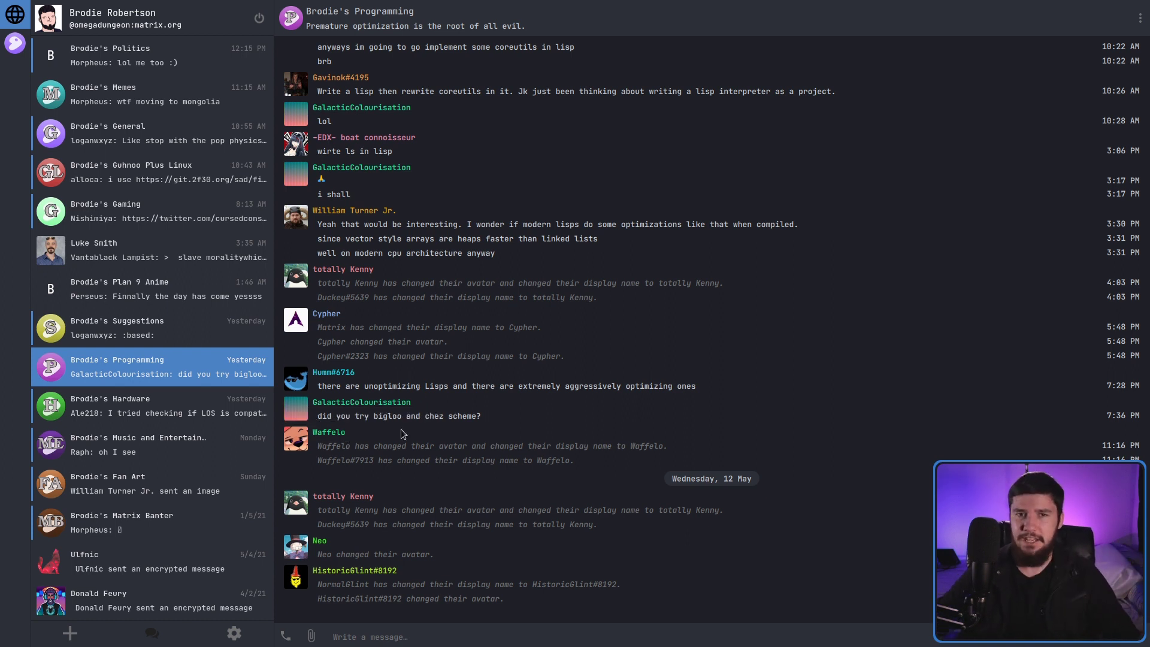
- Leave full screen, filter the room list to the community's rooms, and open the Matrix Banter room
key("super+f")
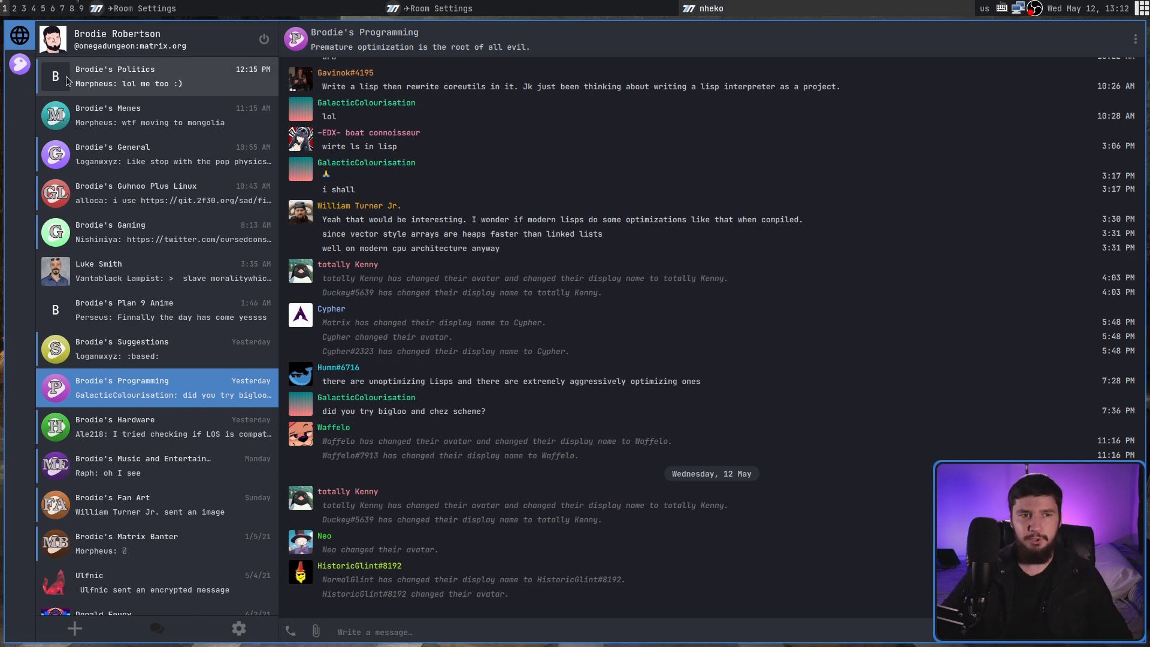
left_click(13, 71)
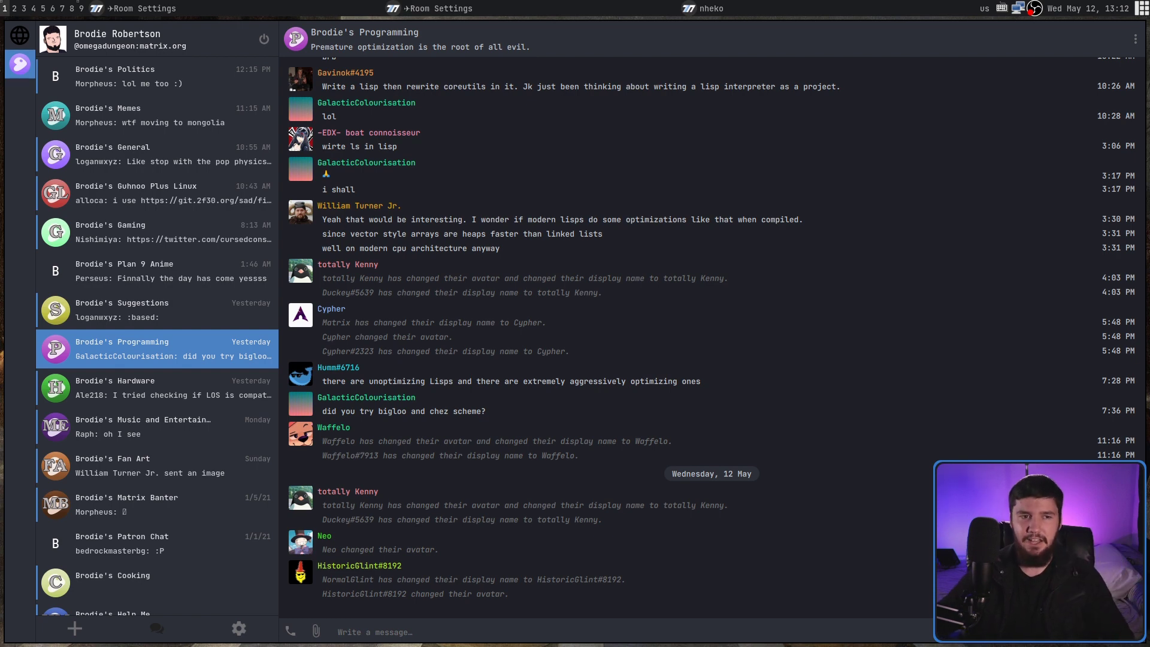
scroll(211, 357, "down", 2)
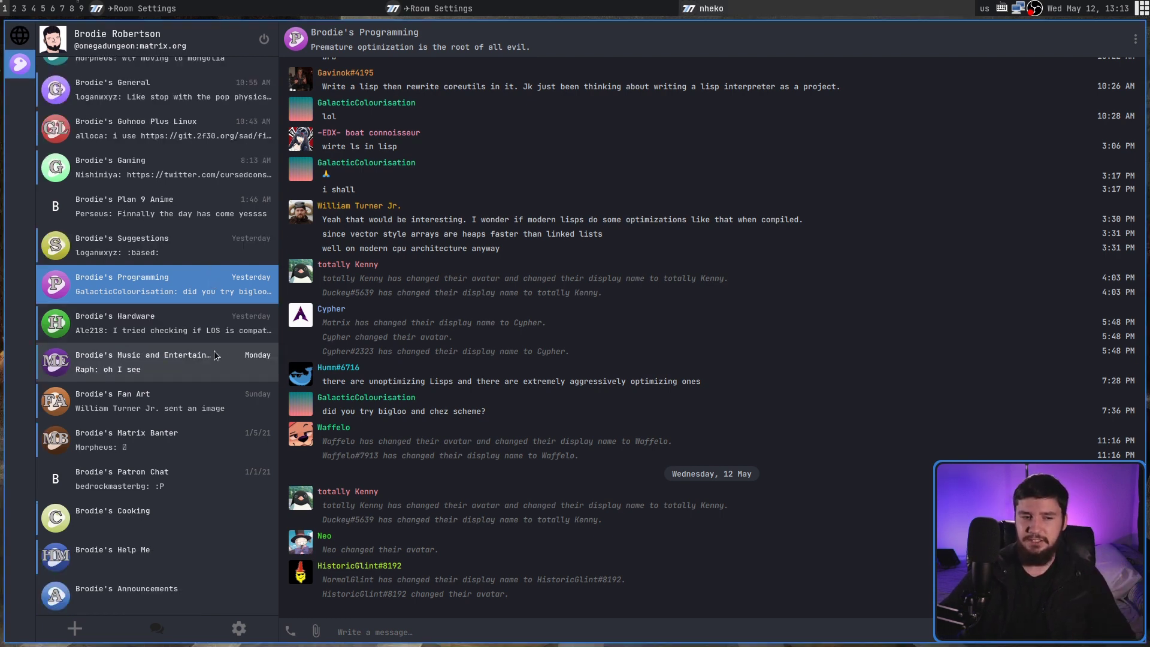
left_click(204, 439)
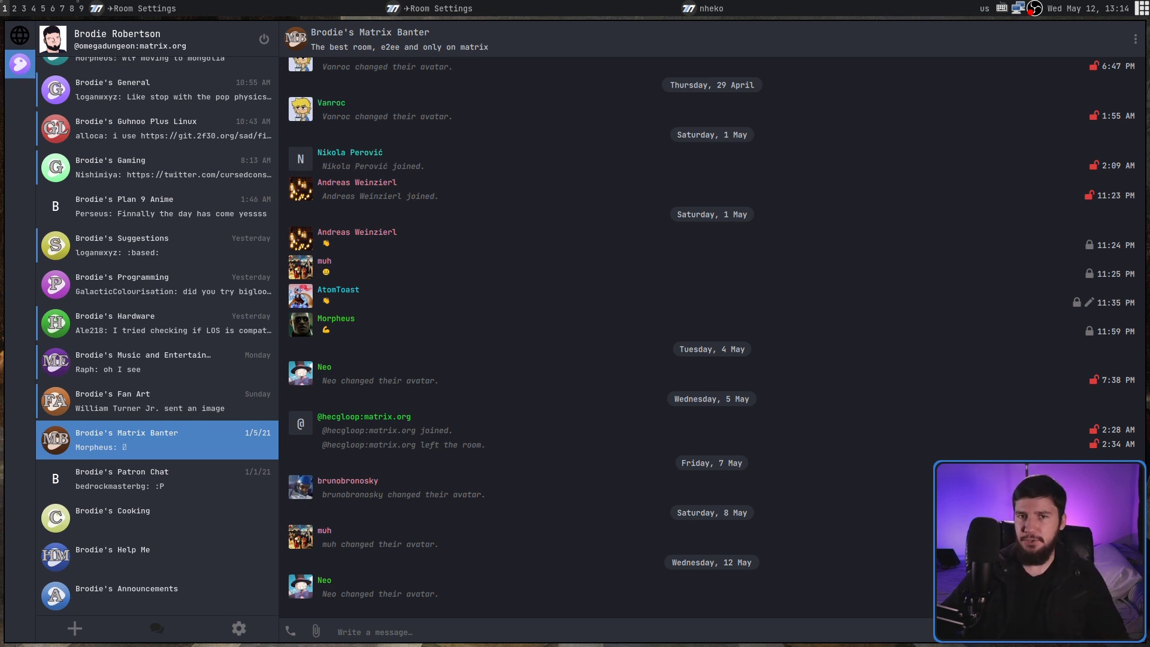
- Turn off the "Group's sidebar" option in the client settings and return to the beginning of the room list
left_click(235, 631)
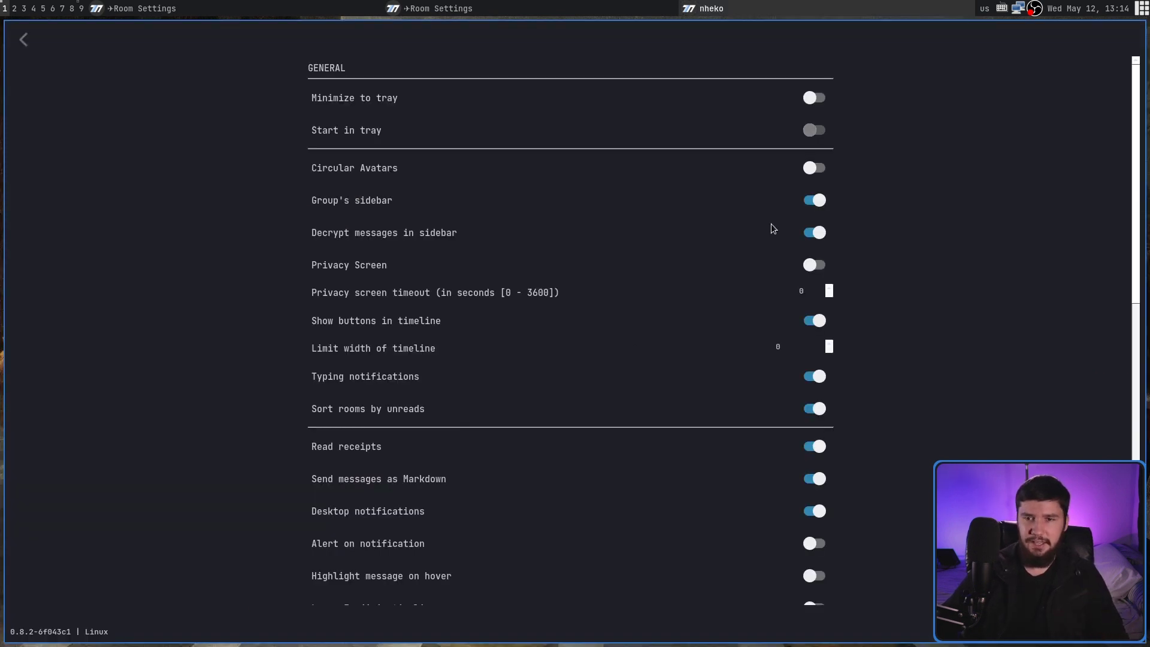
left_click(815, 200)
left_click(24, 40)
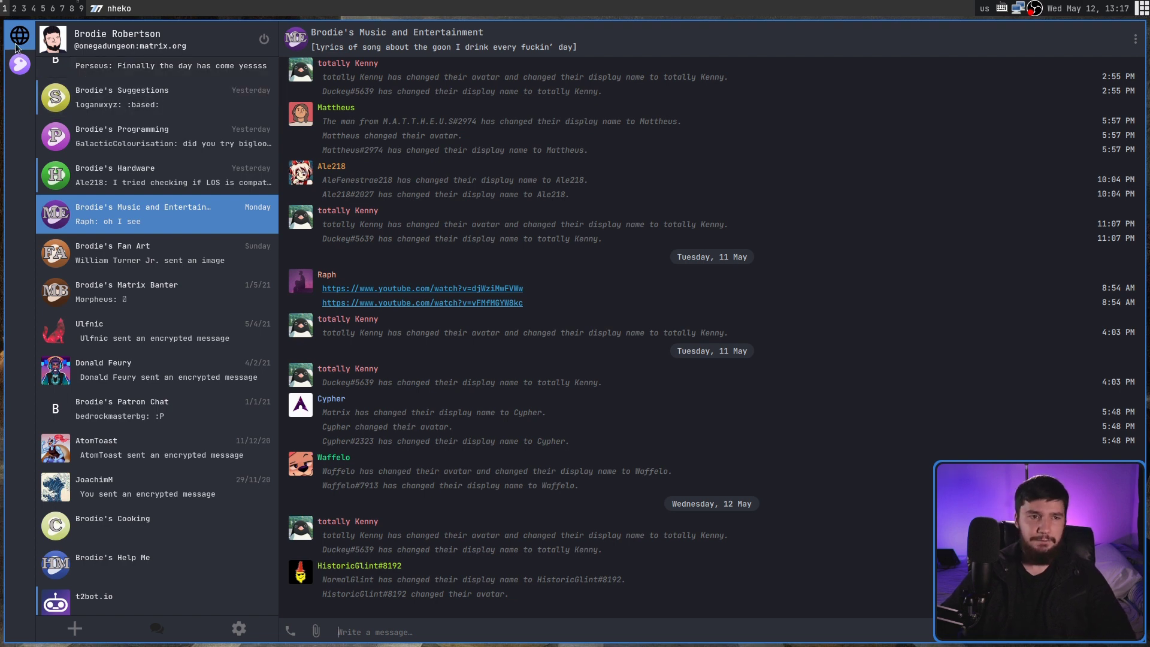
scroll(213, 217, "up", 7)
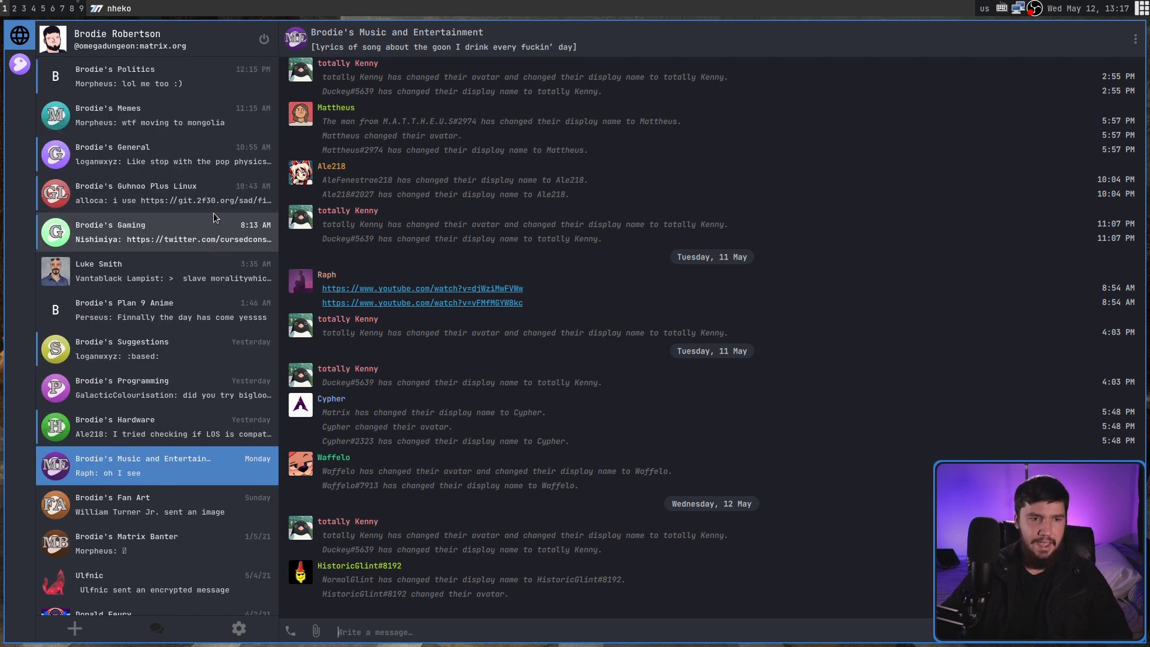
scroll(213, 213, "down", 8)
scroll(213, 213, "up", 8)
scroll(212, 180, "down", 7)
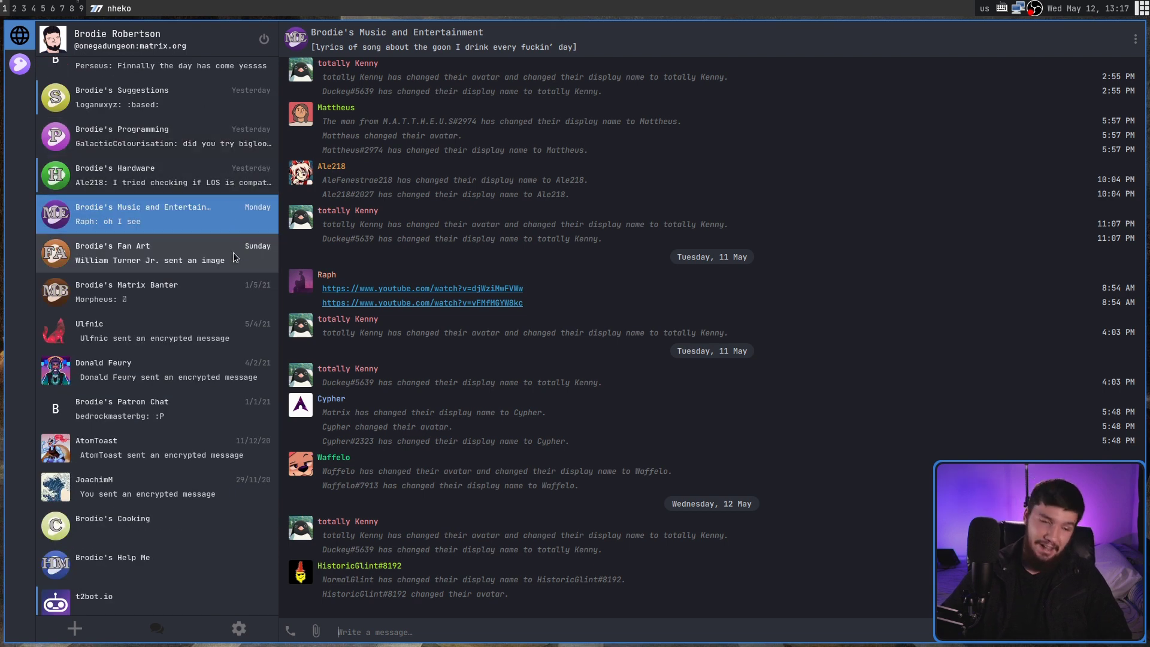
scroll(234, 257, "down", 1)
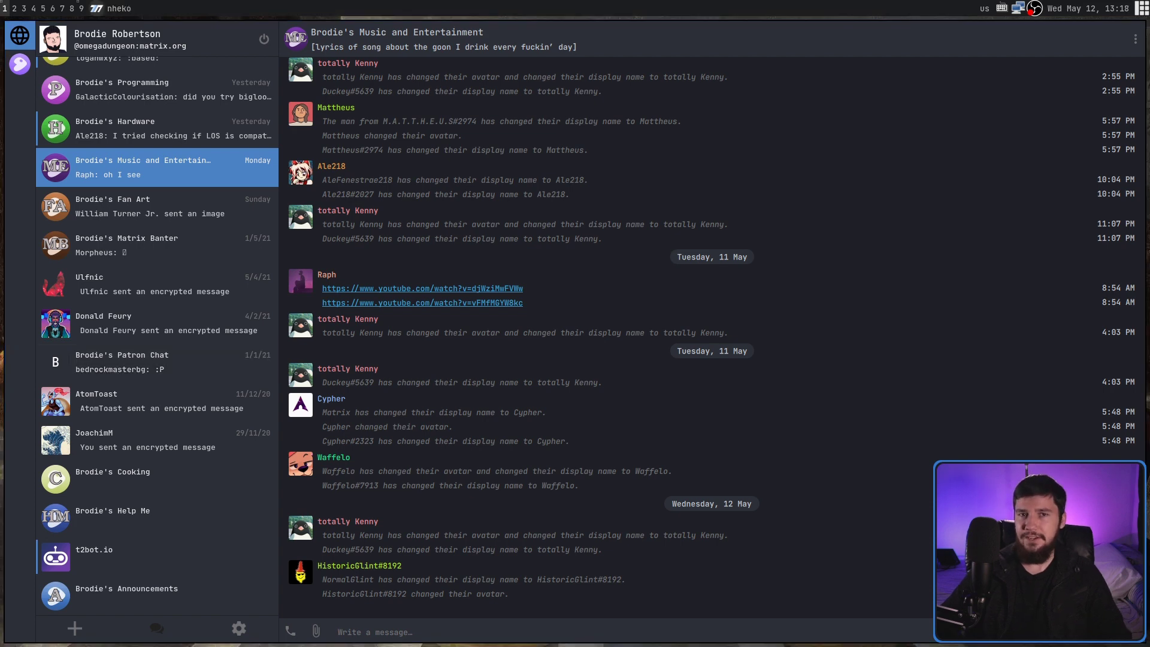
key("super+p")
key("Escape")
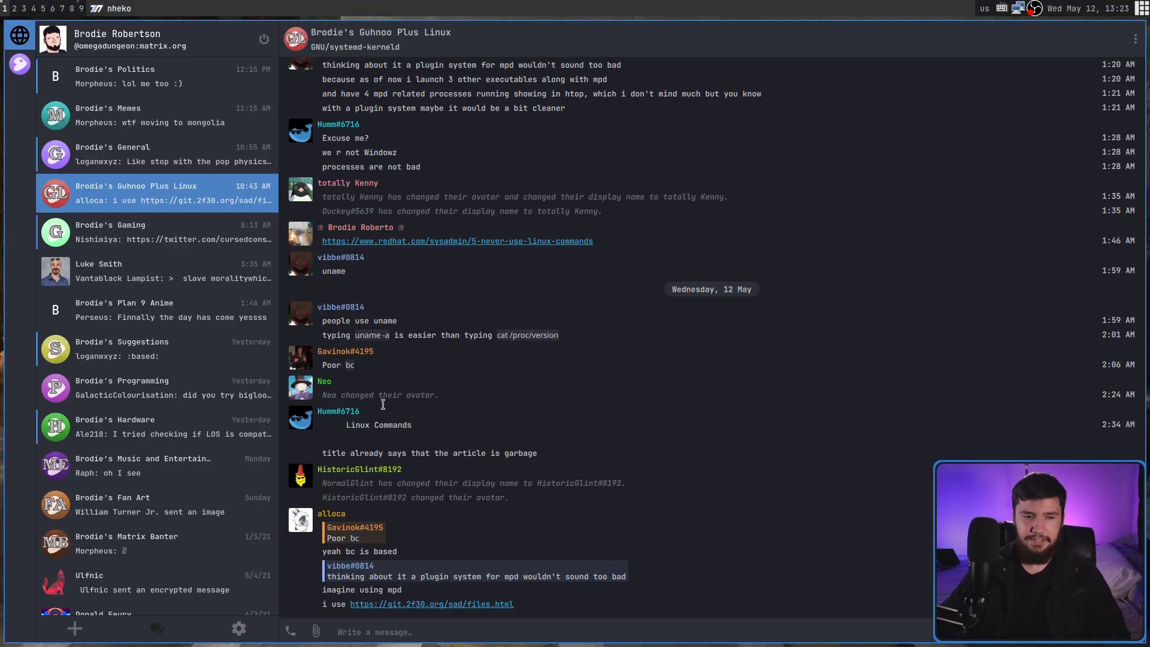
- Open the dialog for joining a room by ID or alias, reposition it, and cancel without joining
left_click(82, 632)
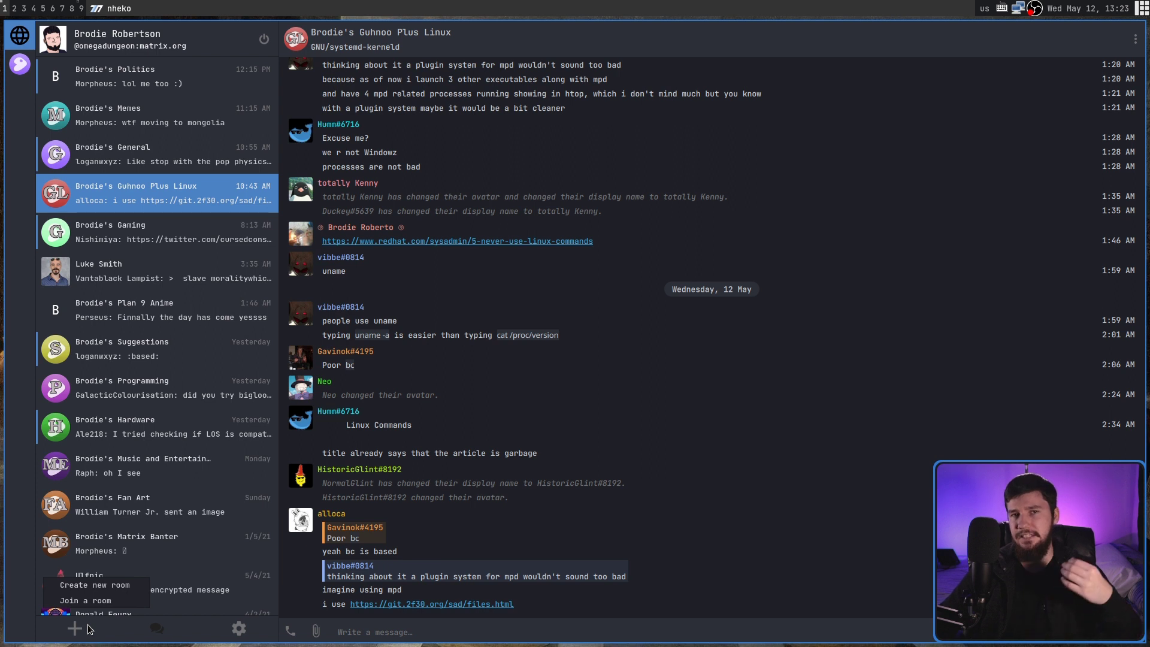
left_click(99, 601)
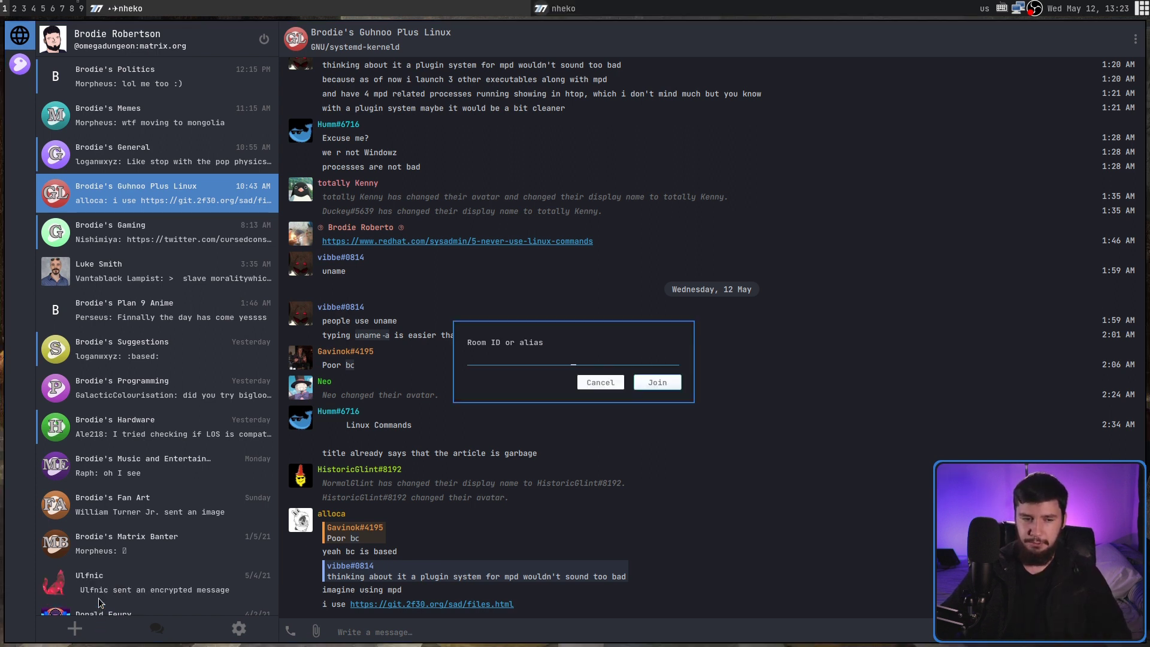
left_click_drag(548, 365, 558, 322)
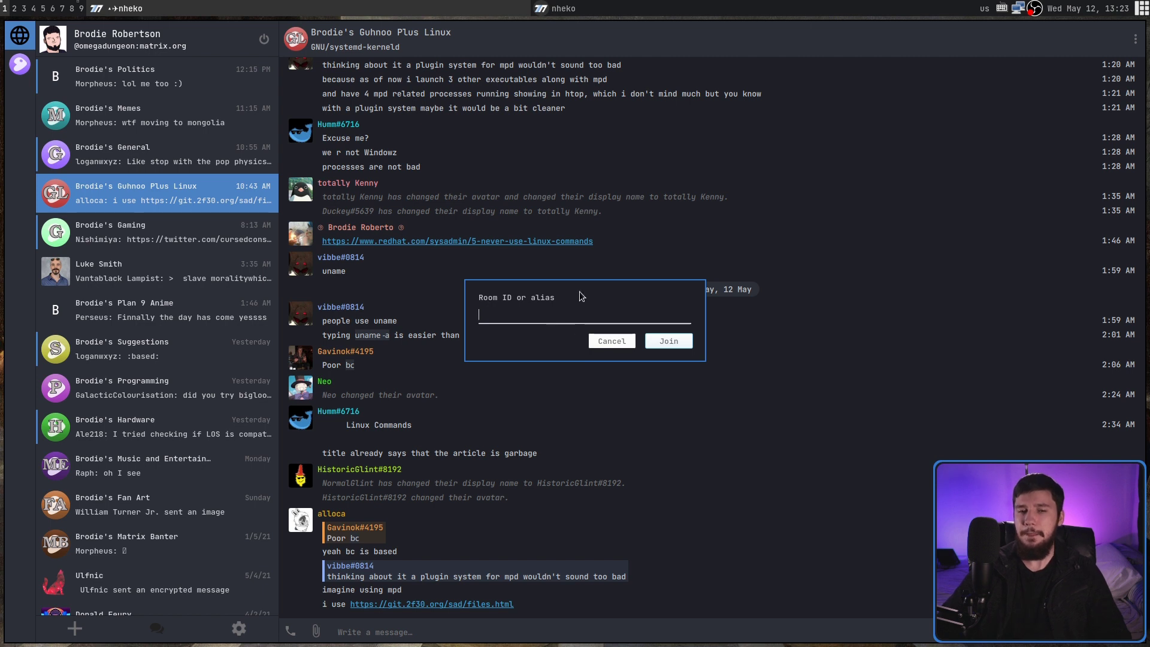
left_click(551, 322)
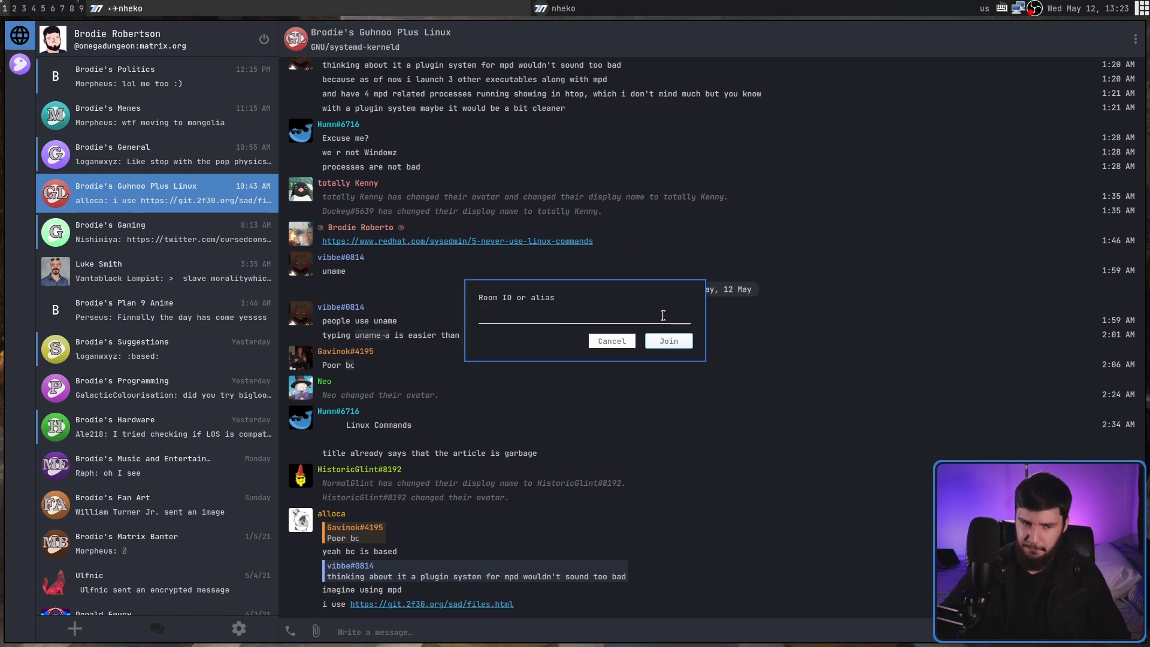
left_click(611, 341)
- Open the new room dialog and examine its name, topic and alias fields plus the room visibility and preset options
left_click(71, 627)
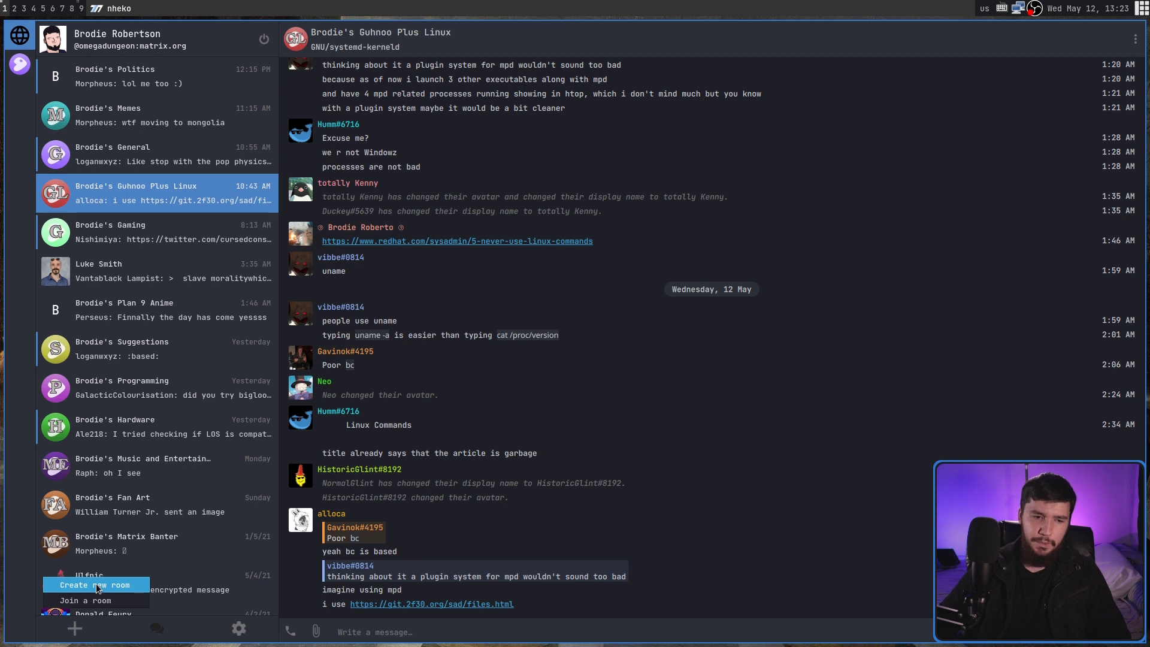
left_click(98, 588)
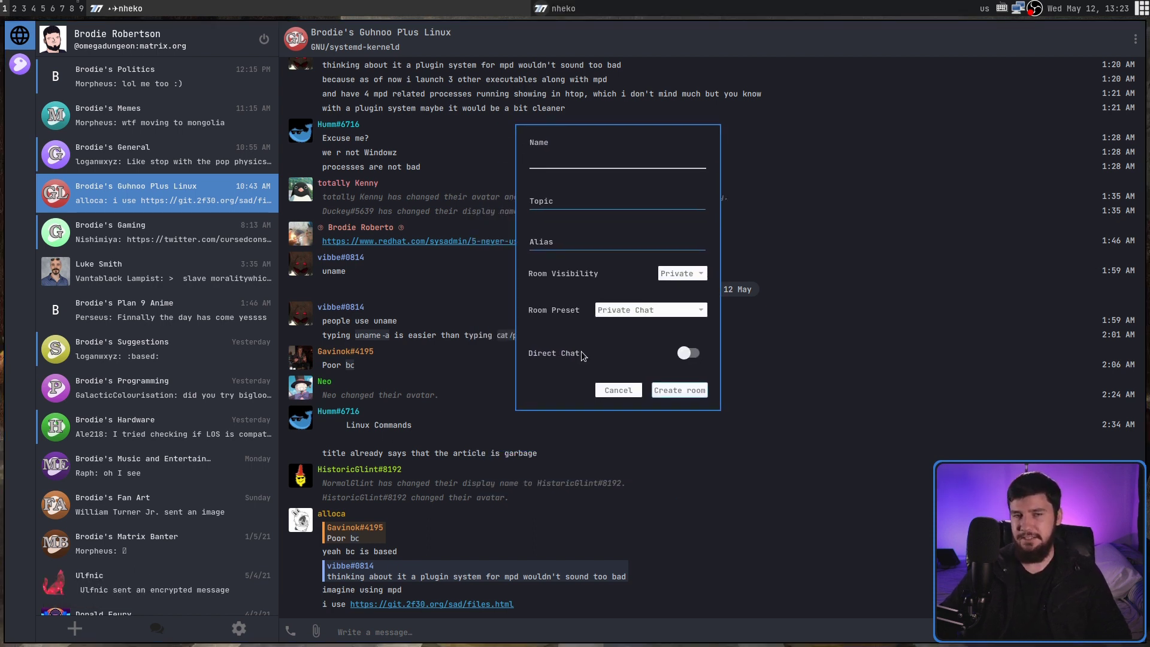
left_click(598, 198)
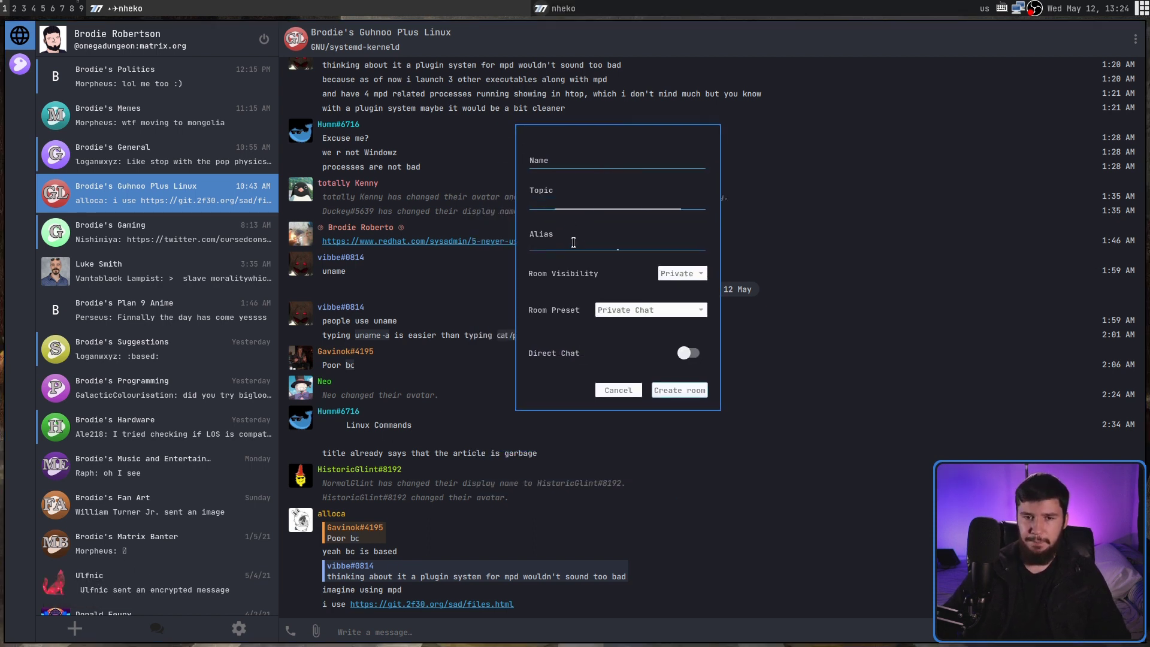
left_click(620, 243)
left_click(684, 274)
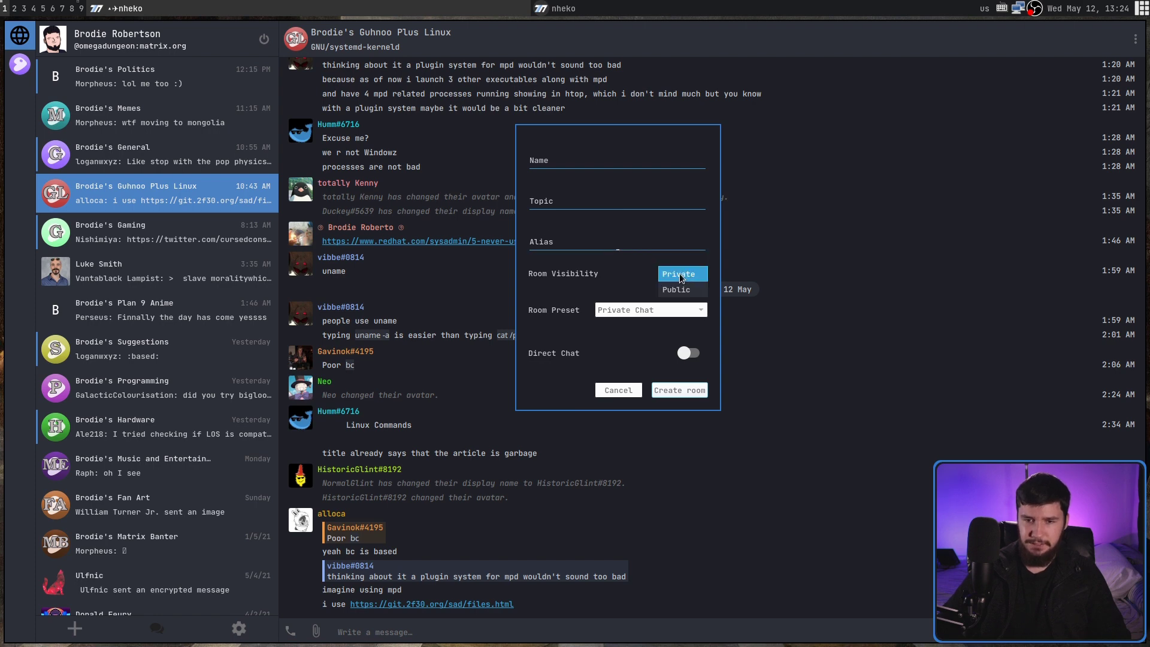
left_click(676, 276)
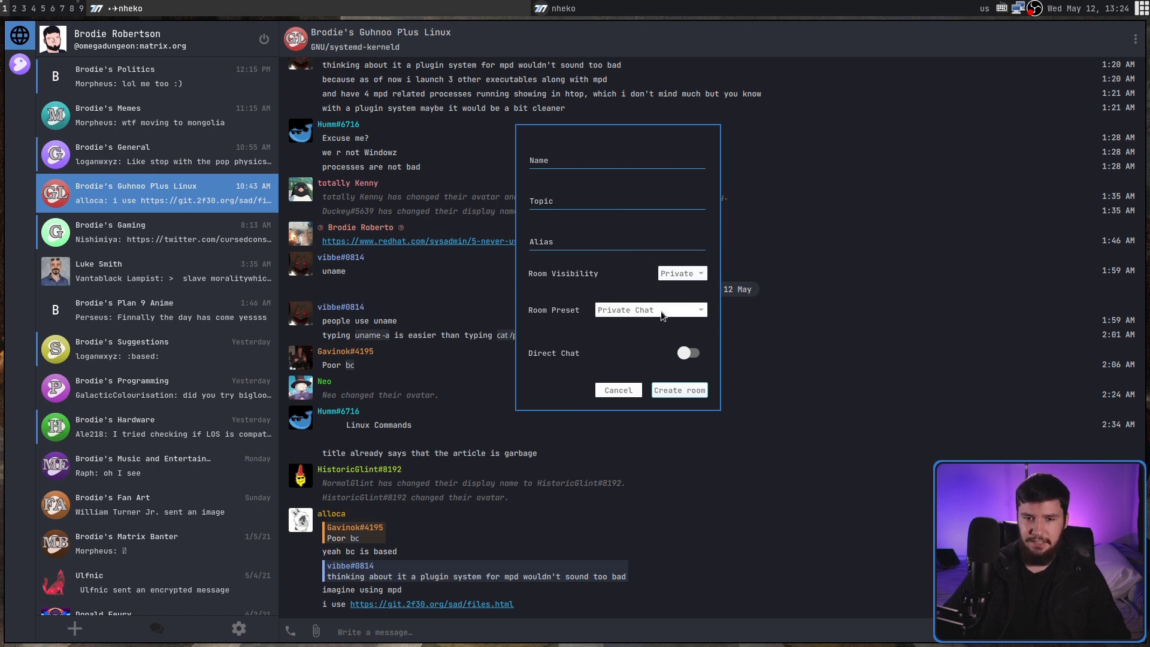
left_click(681, 317)
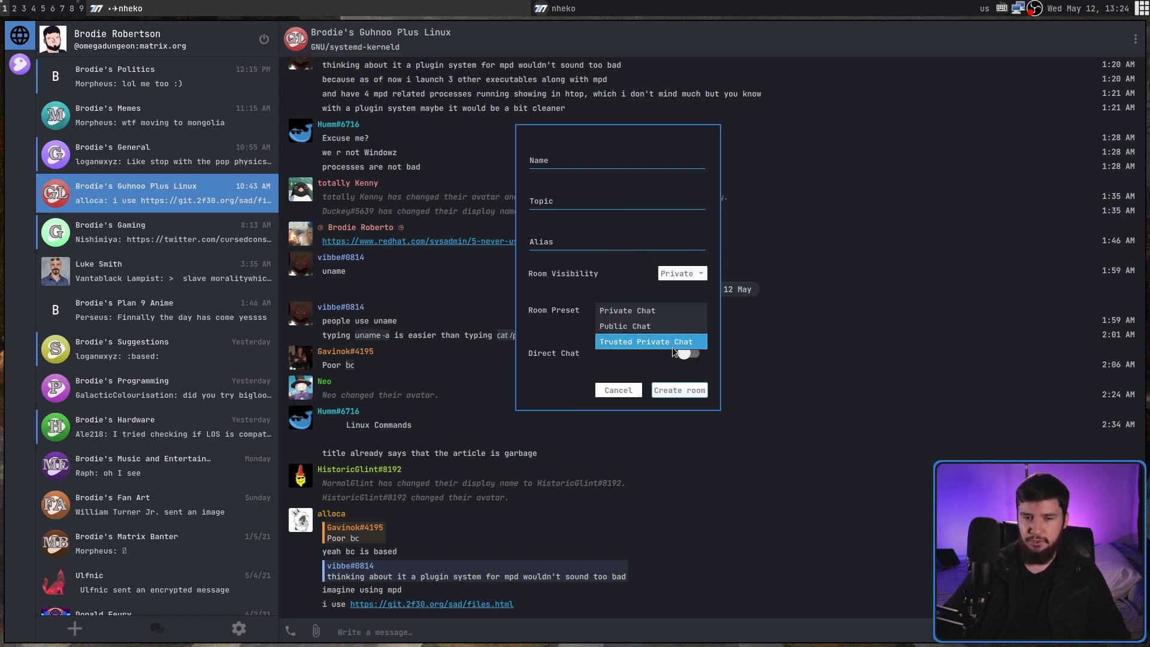
left_click(588, 293)
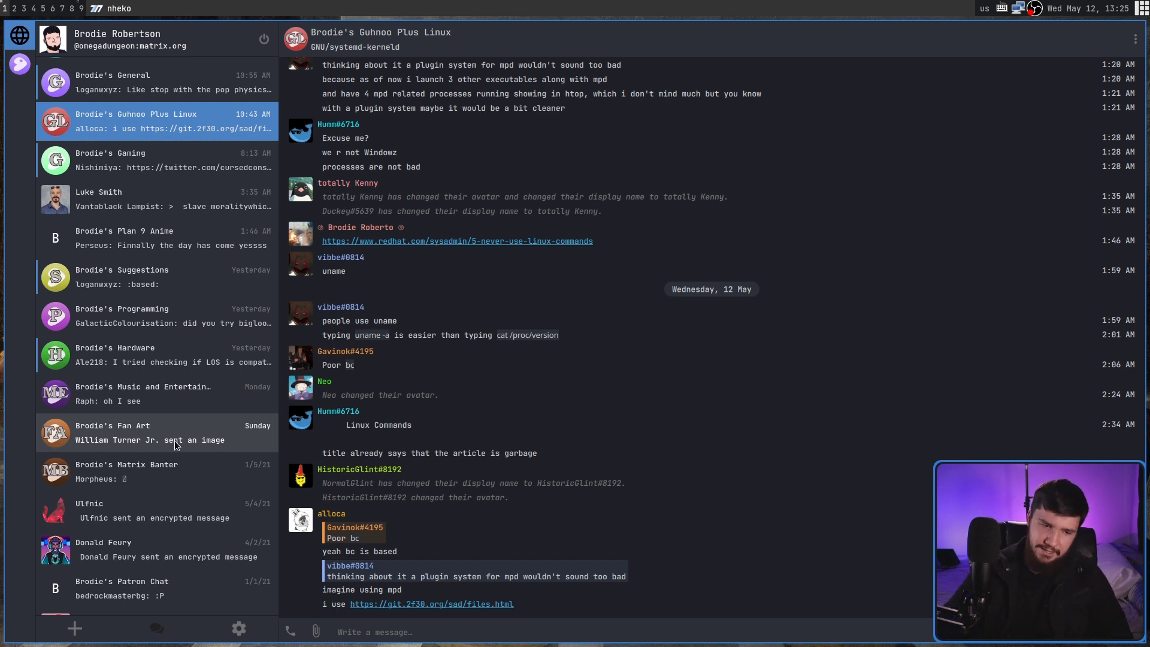
- View the encrypted direct chat last active on 4/2/21, and open the Suggestions room
left_click(168, 560)
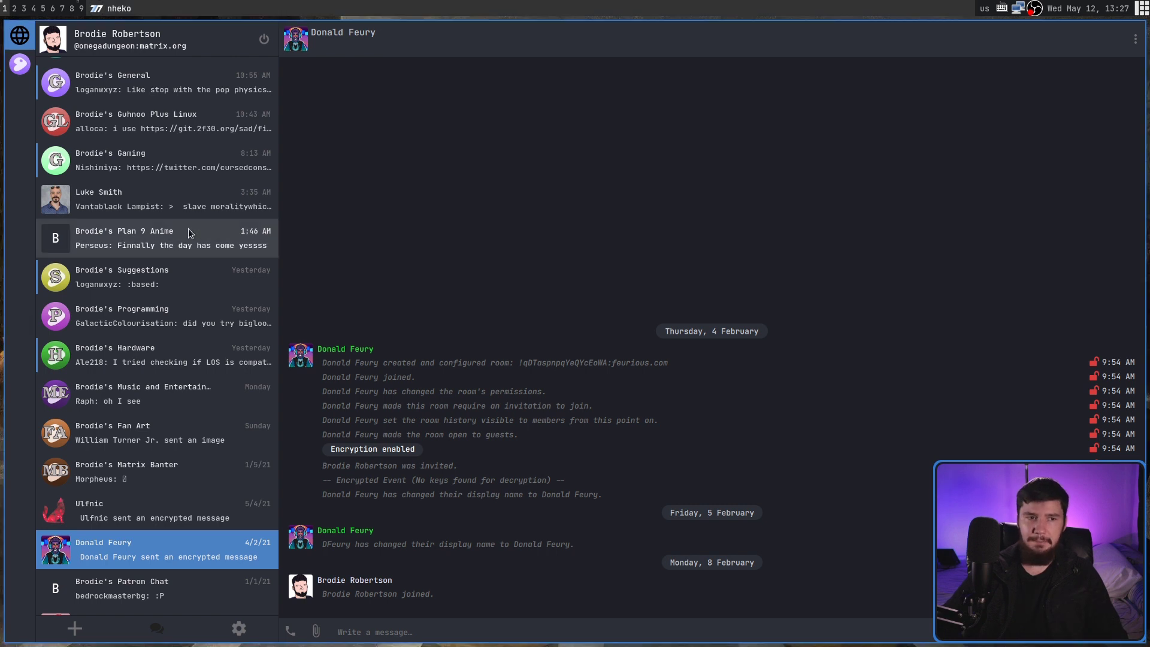
left_click(149, 285)
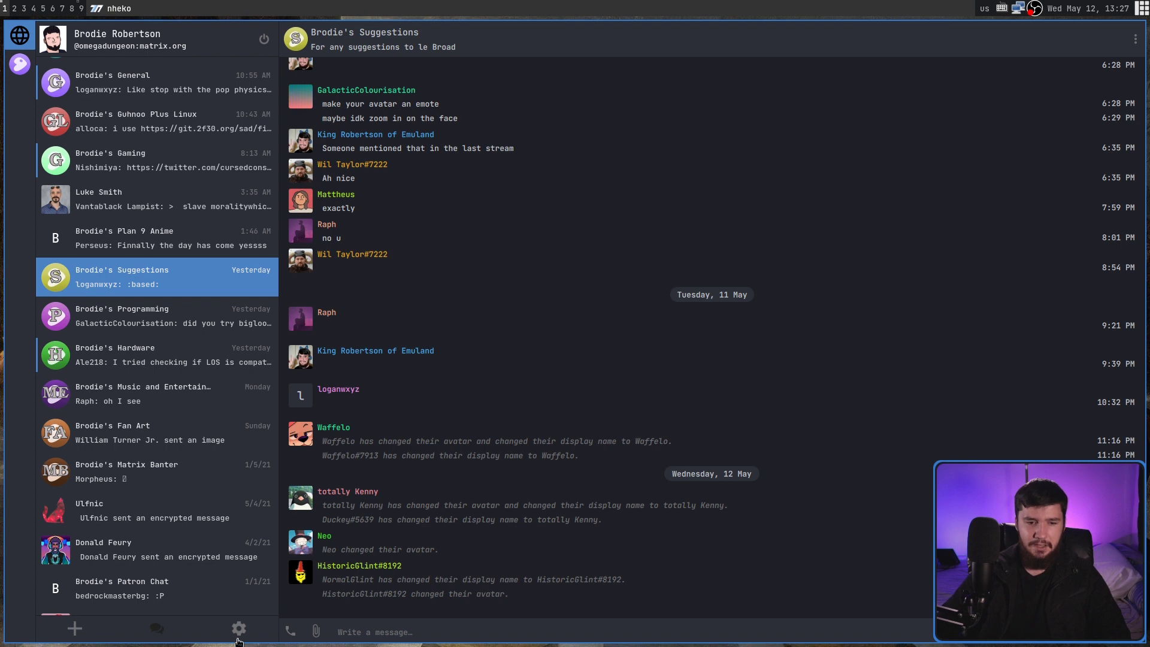
- Set the interface font size to 20 in the client settings and return to the Suggestions room
left_click(242, 634)
scroll(995, 258, "down", 3)
scroll(976, 253, "up", 2)
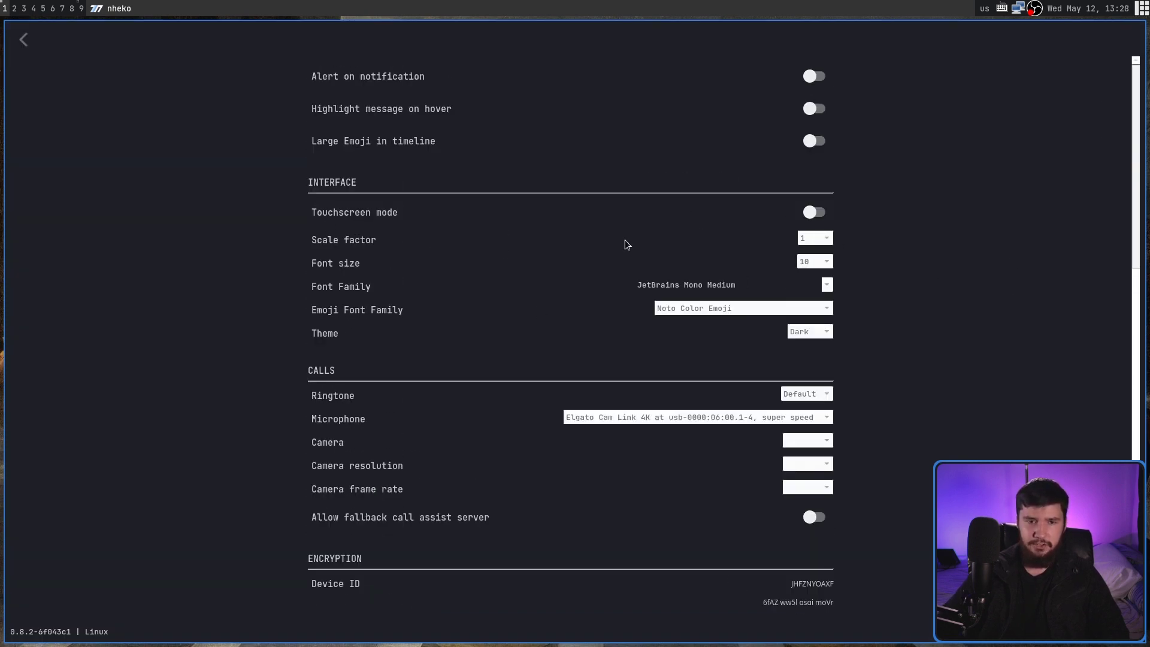
left_click(830, 261)
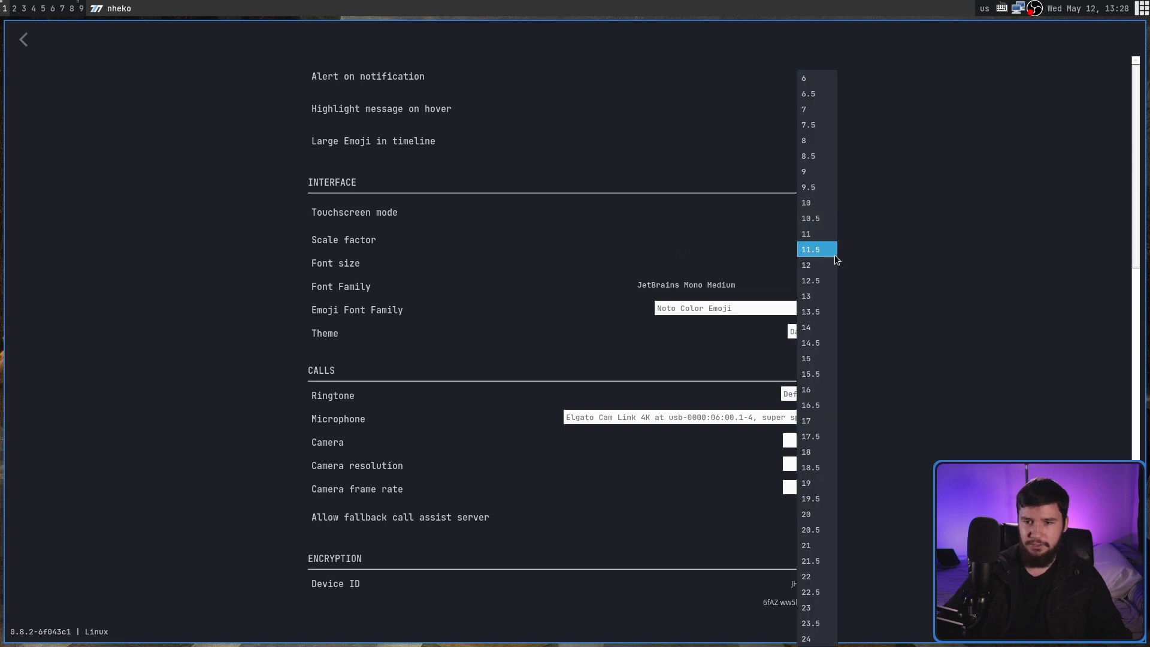
left_click(820, 510)
left_click(24, 39)
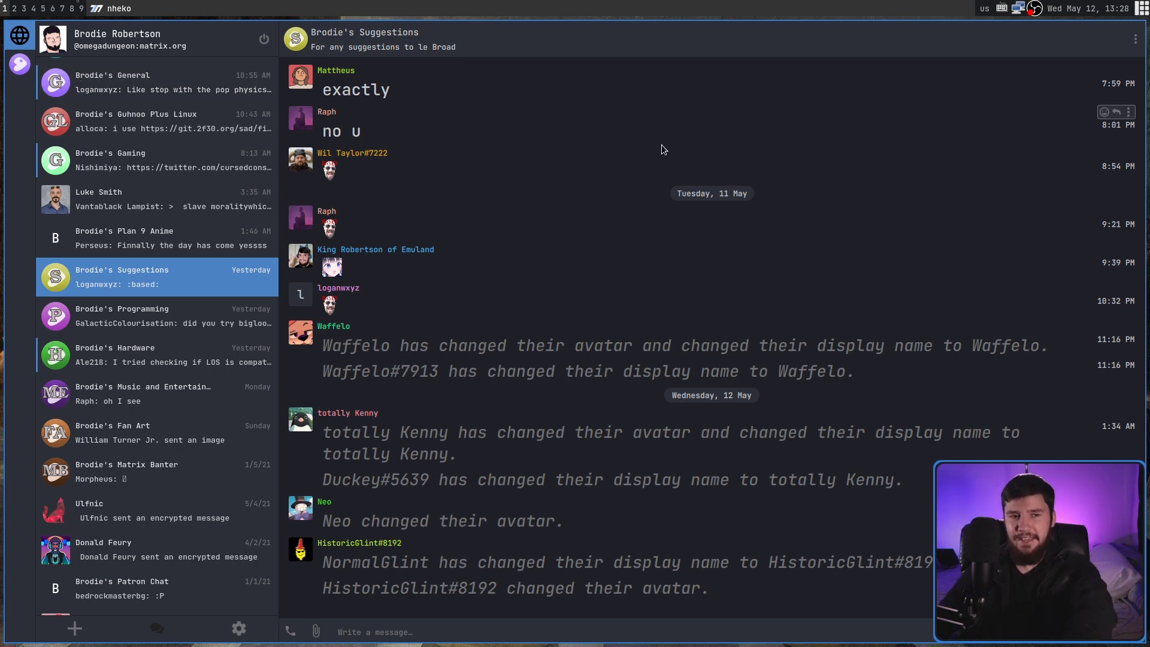
- Restart nheko and reopen the Politics room from the room list
key("super+2")
key("super+p")
type("nheko")
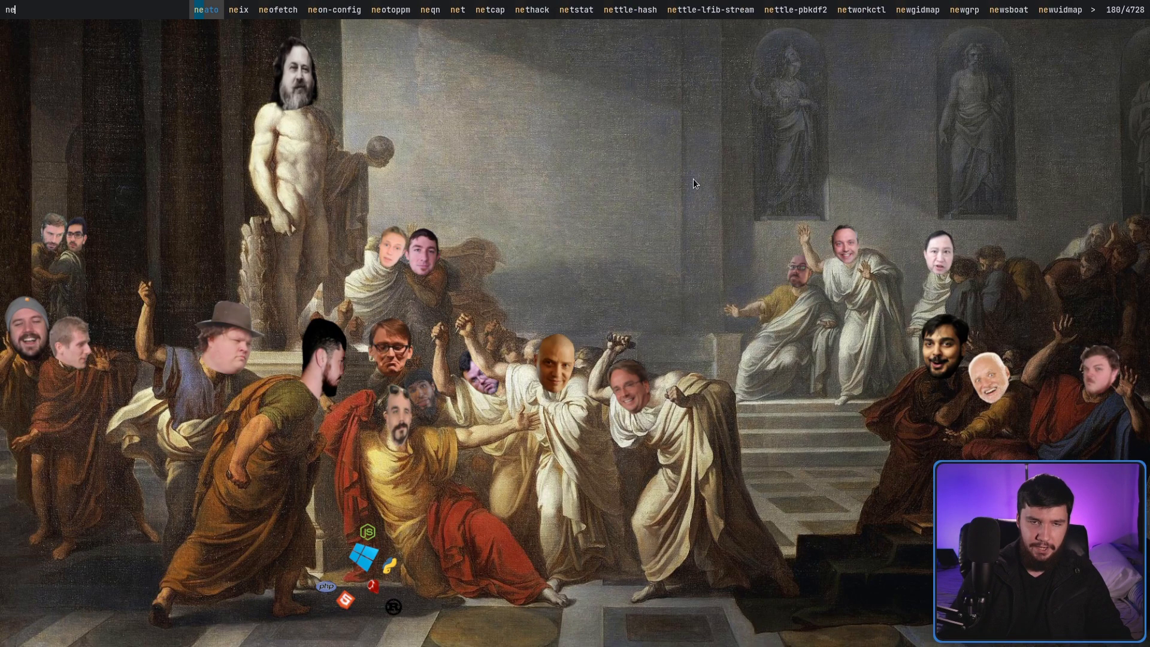
key("Return")
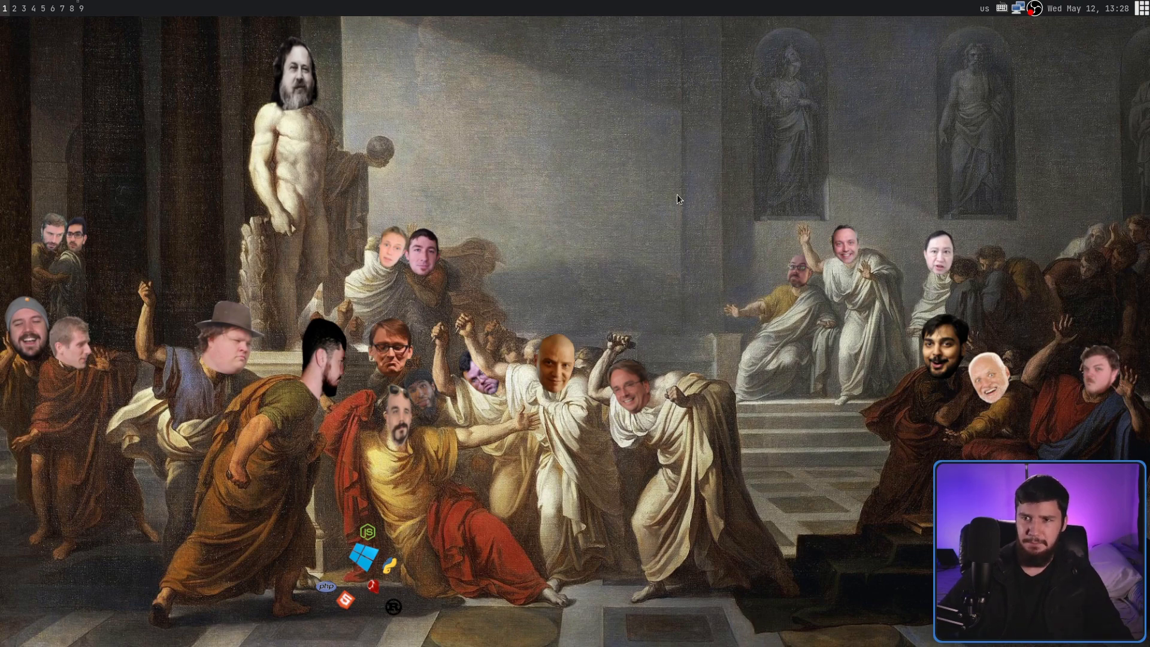
key("super+p")
type("nheko")
key("Return")
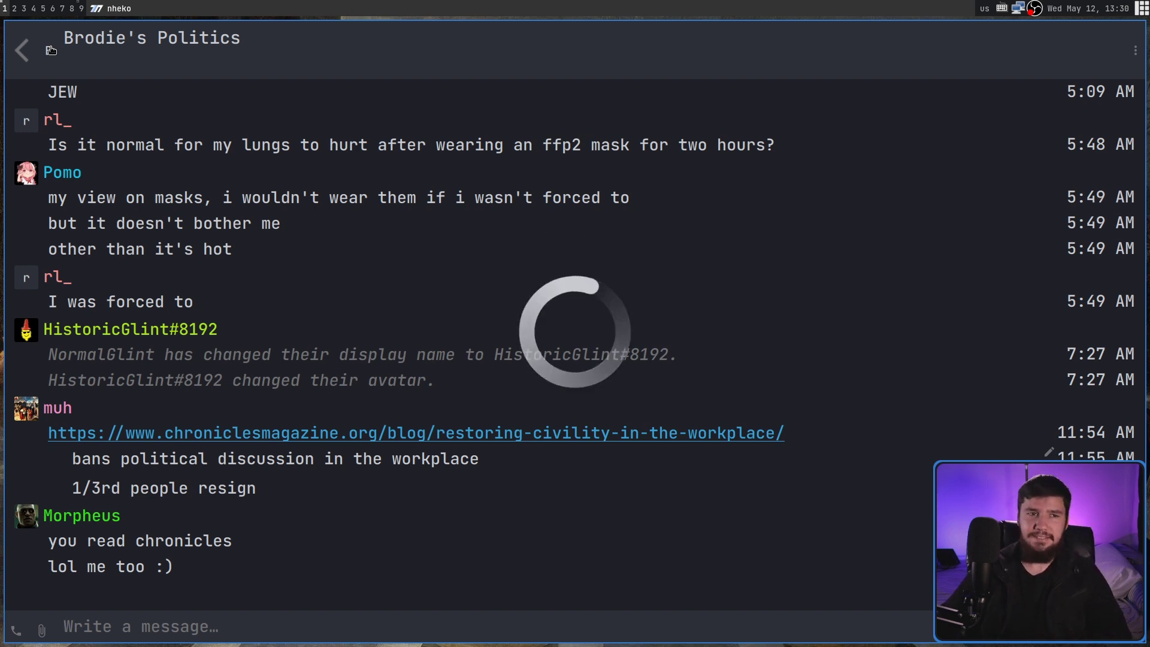
left_click(26, 53)
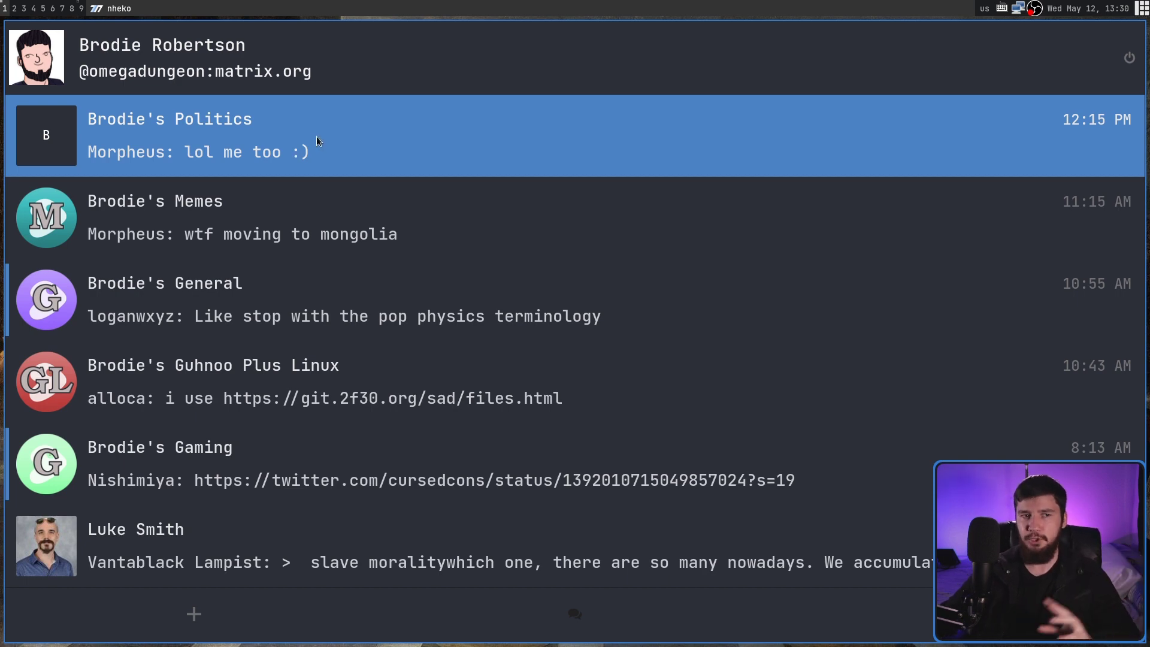
left_click(300, 144)
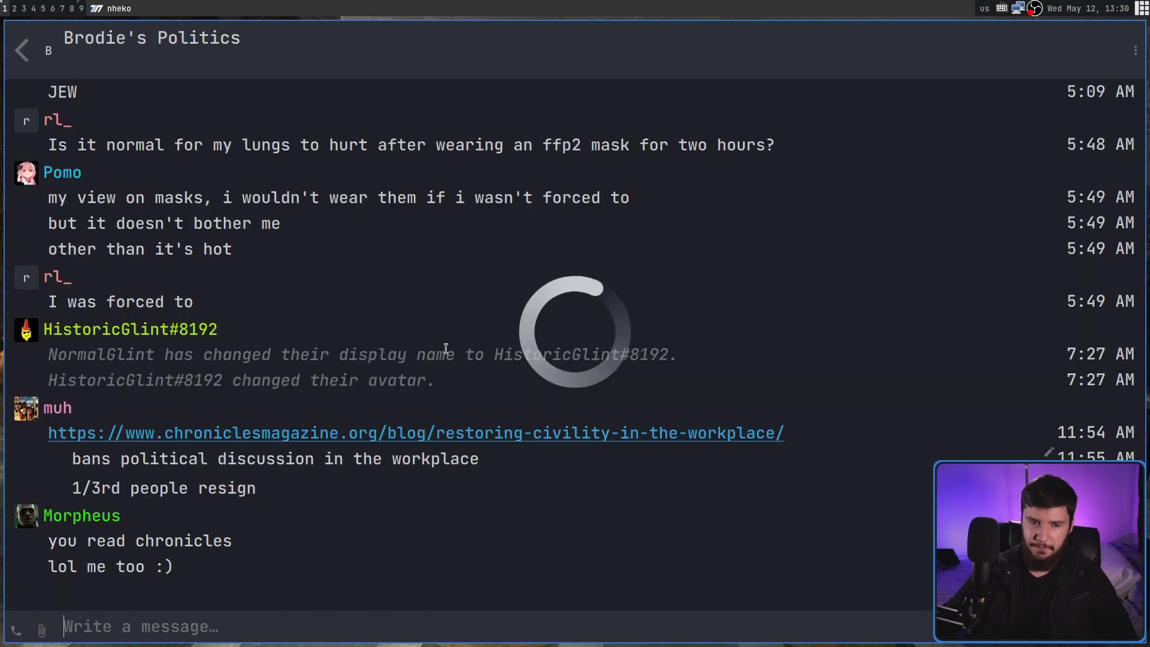
- Go back to the client settings and set the interface font size to 14
left_click(23, 48)
left_click(904, 599)
scroll(1018, 413, "down", 10)
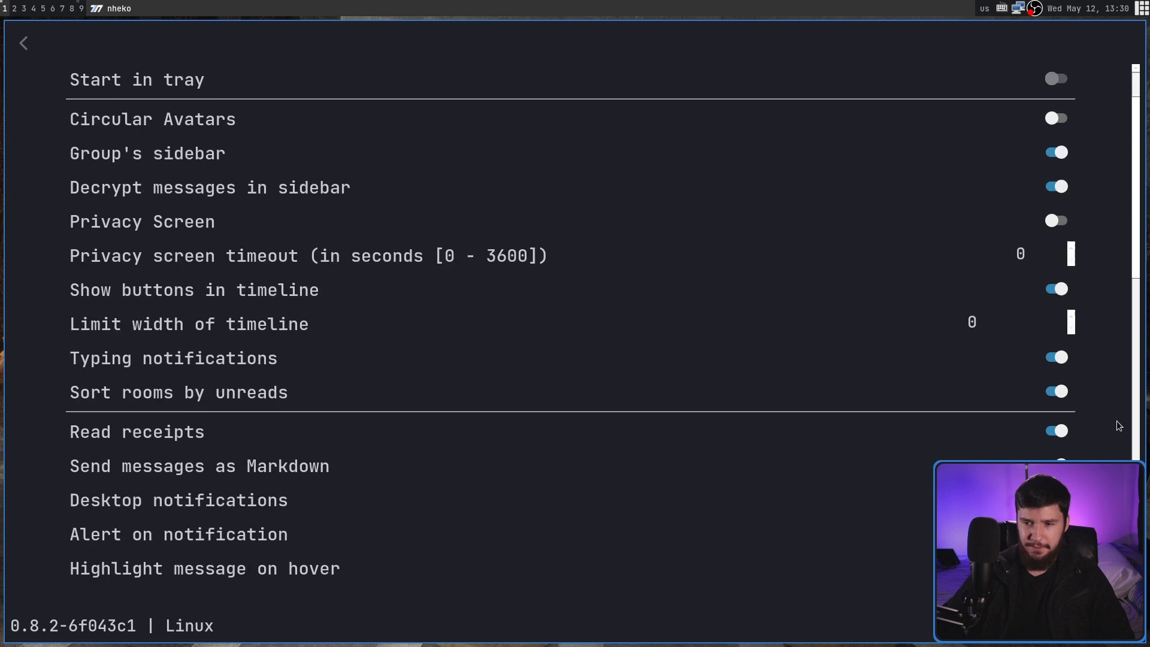
left_click(1062, 282)
scroll(1051, 209, "up", 2)
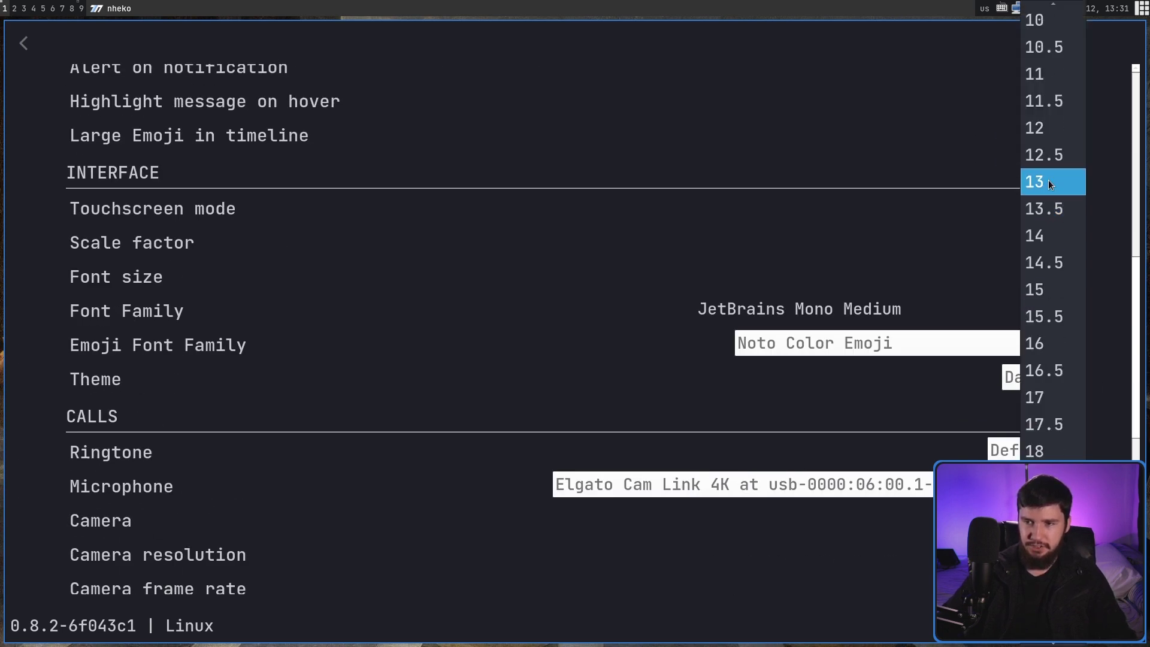
key("Escape")
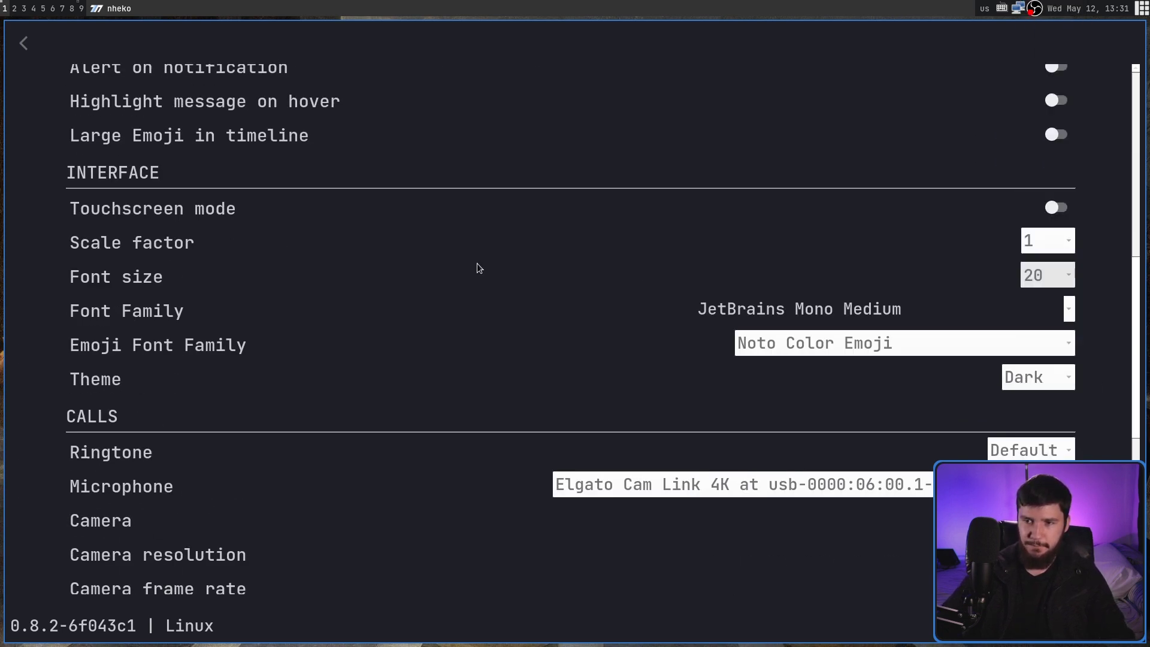
- Close nheko and launch it again to apply the new font size
key("super+shift+c")
key("super+p")
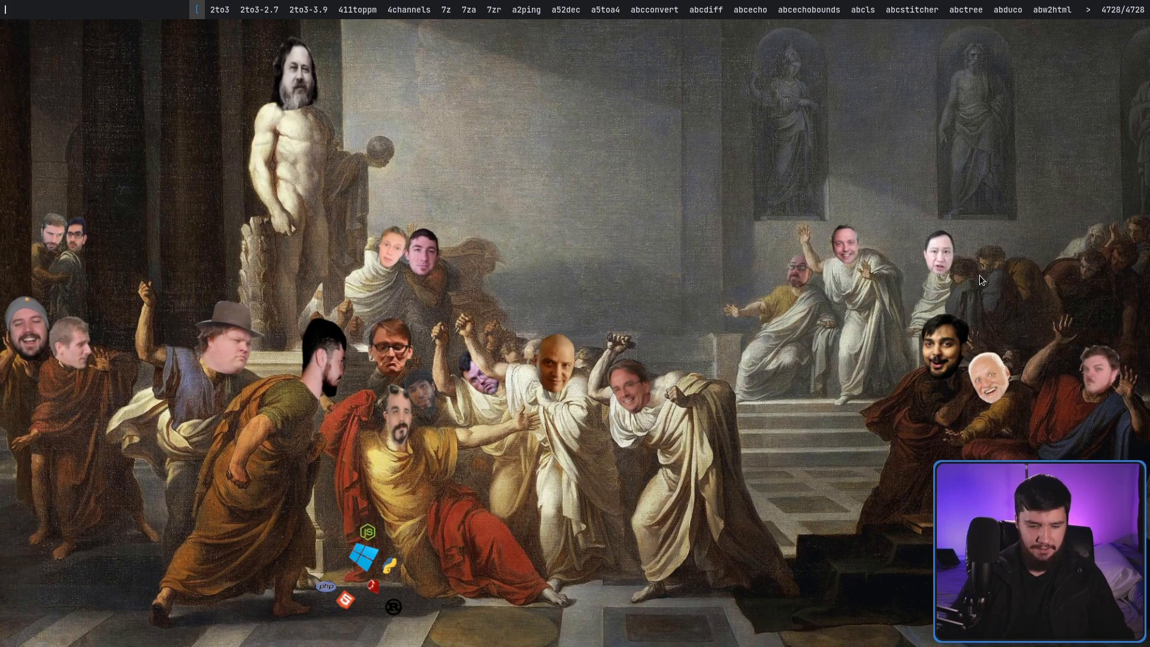
type("fer")
key("BackSpace")
key("BackSpace")
key("BackSpace")
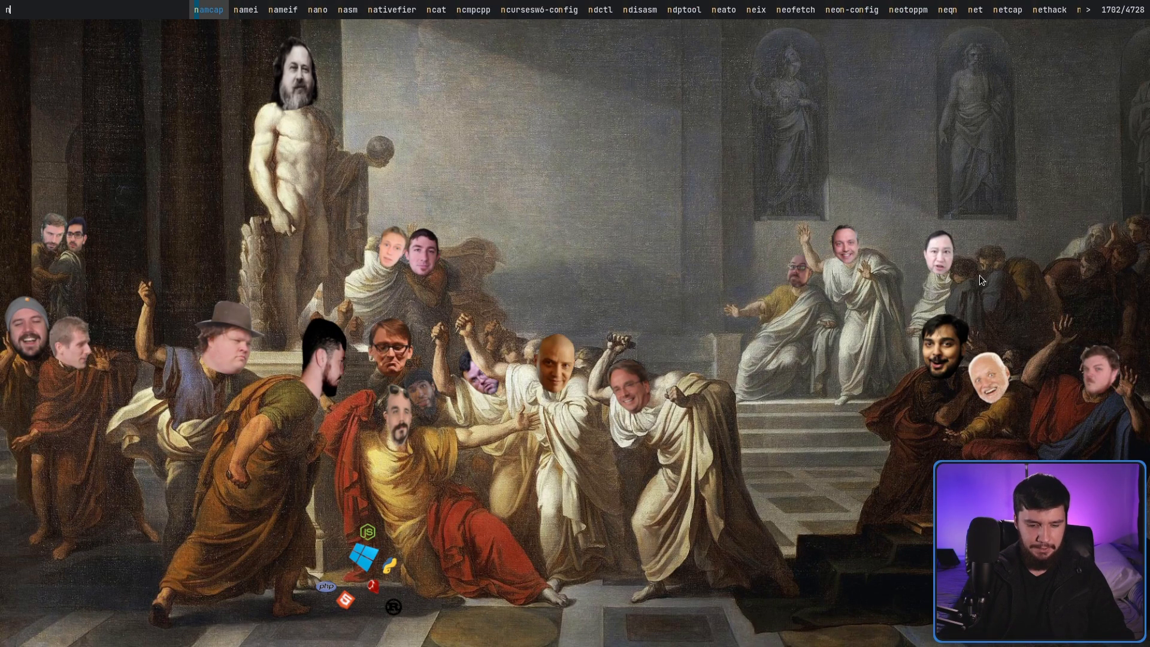
key("Escape")
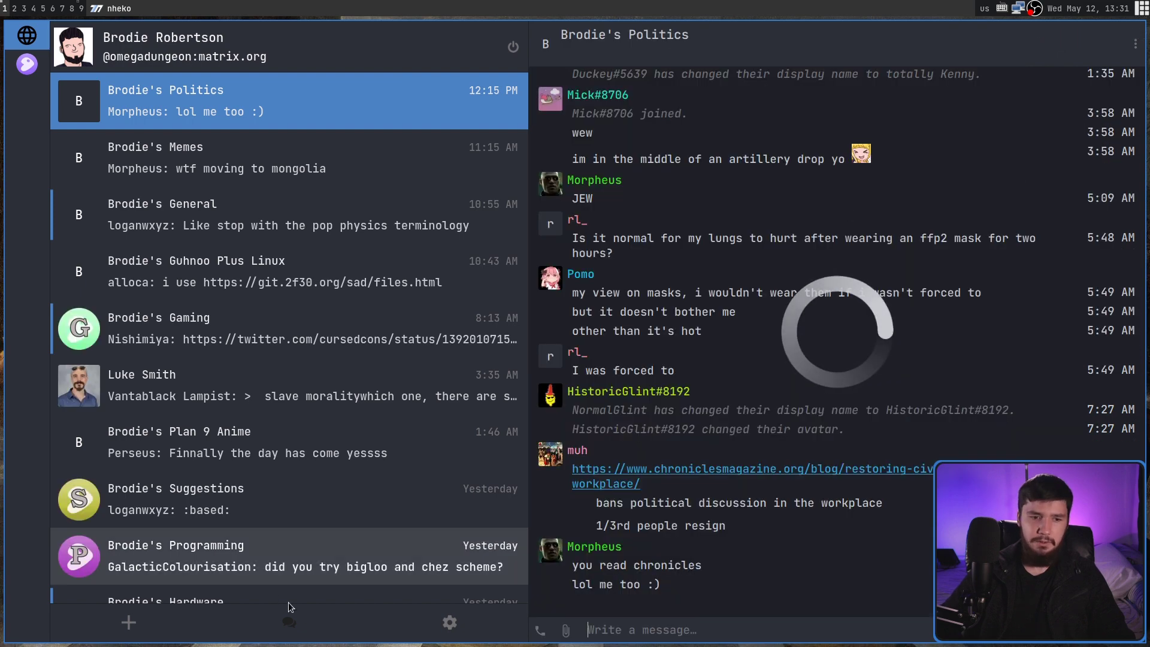
- Turn on the "Touchscreen mode" option in the Interface section of the client settings
left_click(452, 632)
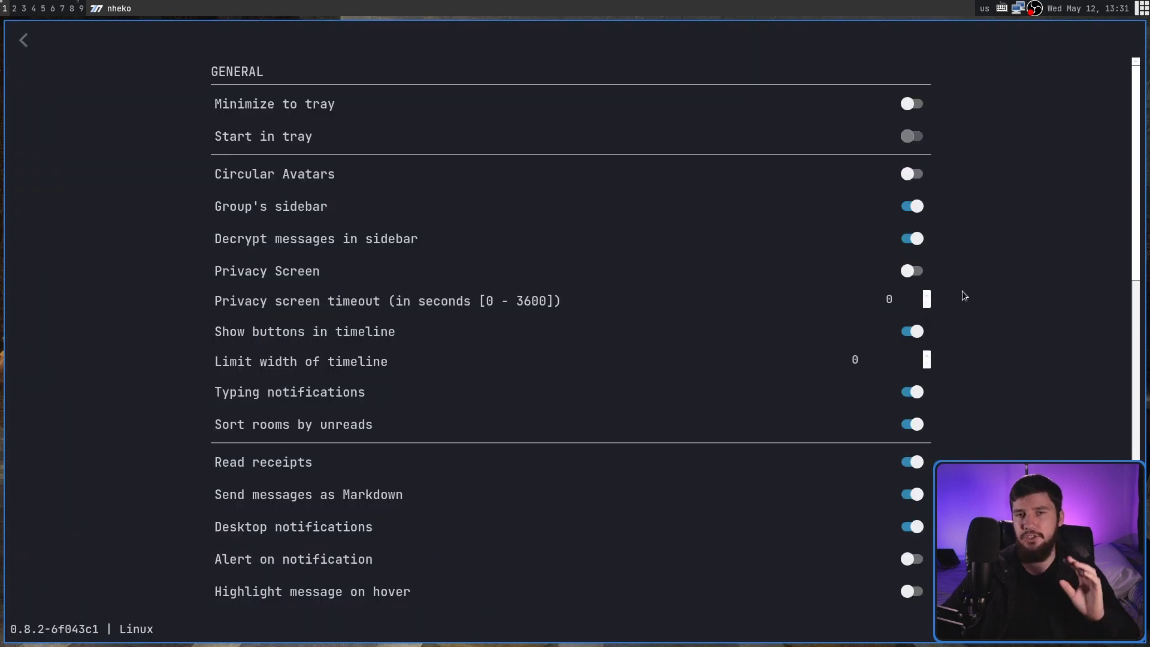
scroll(962, 294, "down", 3)
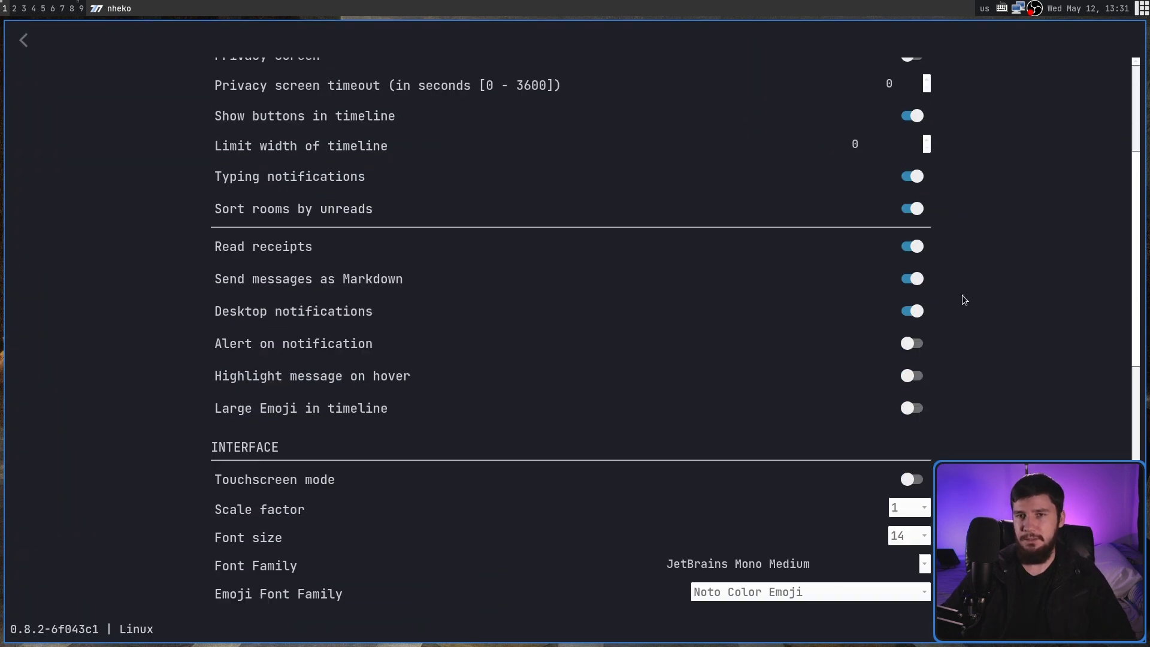
left_click(913, 482)
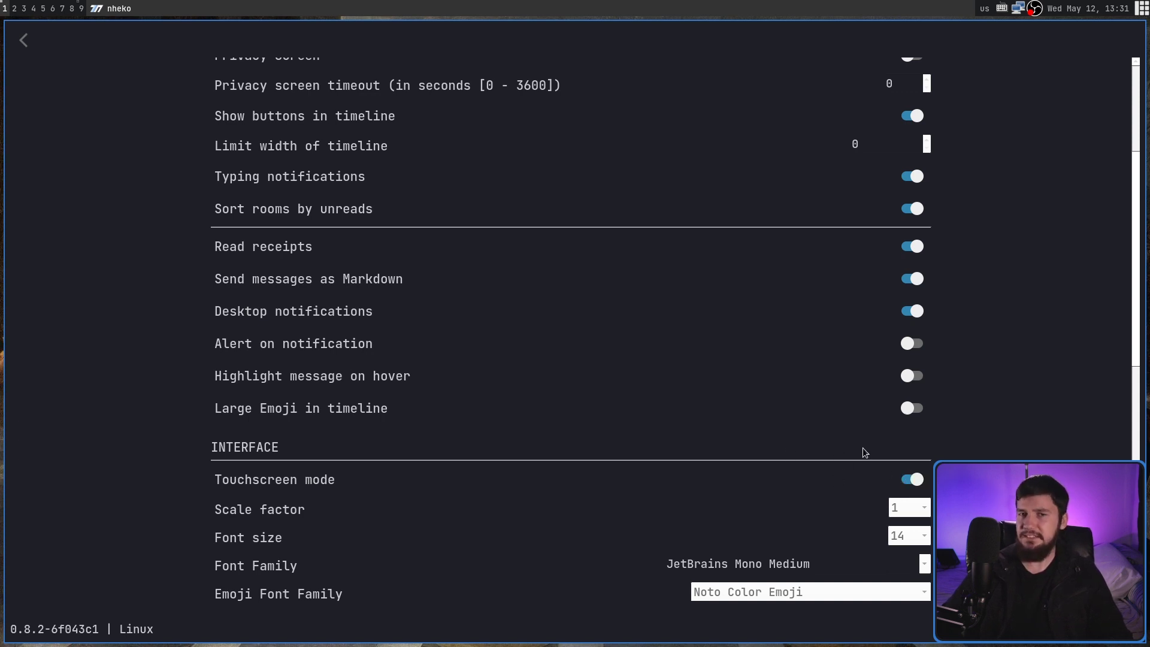
- Restart nheko with touchscreen mode enabled and try to narrow the room list at its divider with the chat timeline
key("super+shift+c")
key("super+p")
type("nhe")
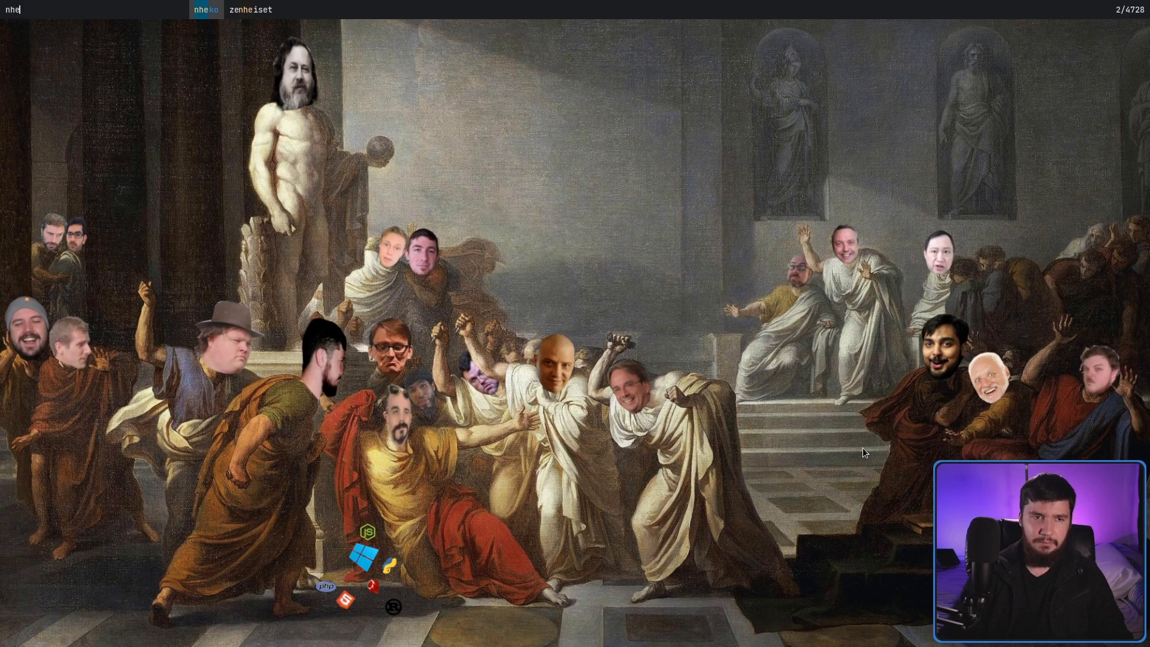
key("Return")
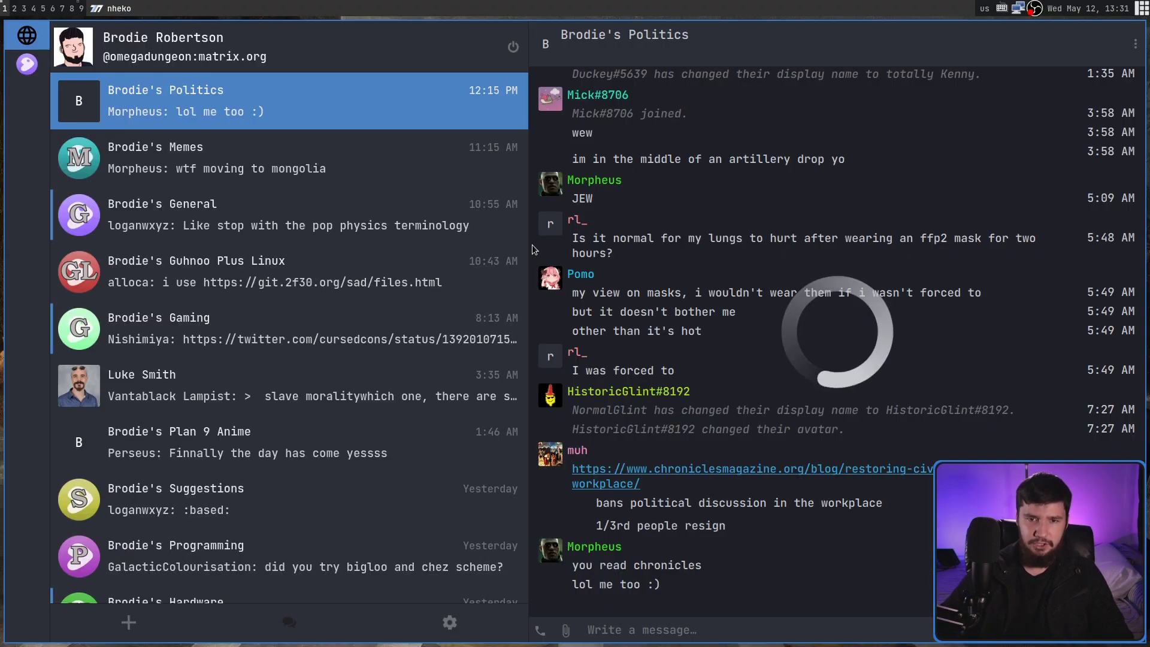
left_click_drag(532, 244, 360, 264)
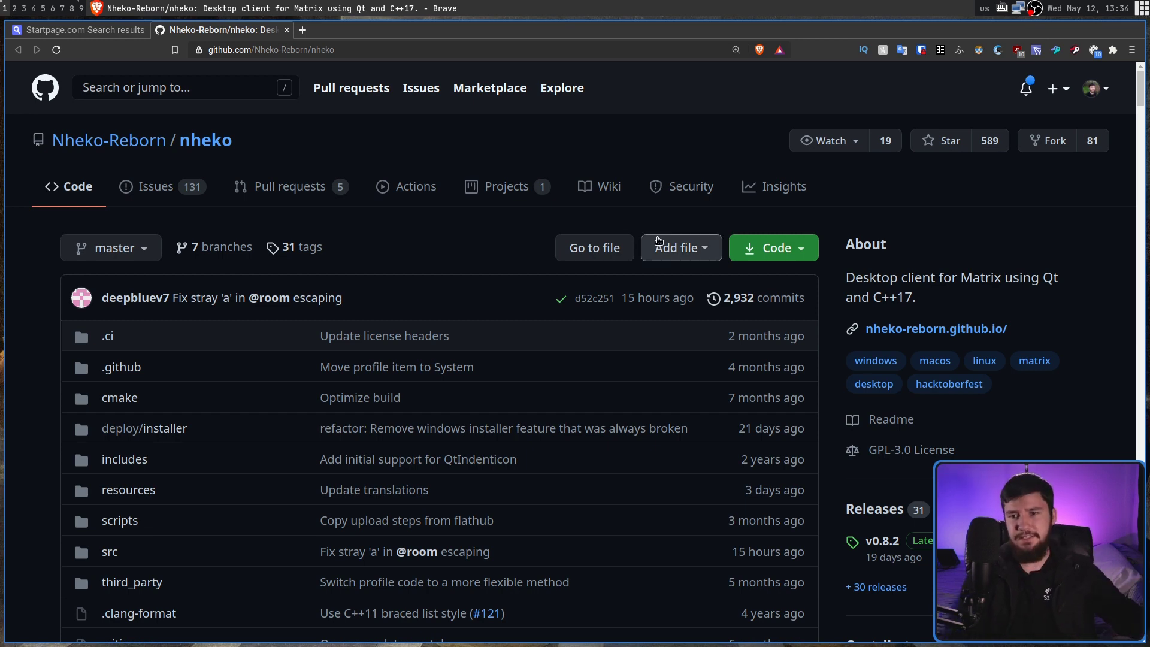
- Examine the install commands in the README of the Nheko-Reborn/nheko GitHub repository in Brave, and select the Flatpak command
left_click_drag(1139, 82, 1142, 222)
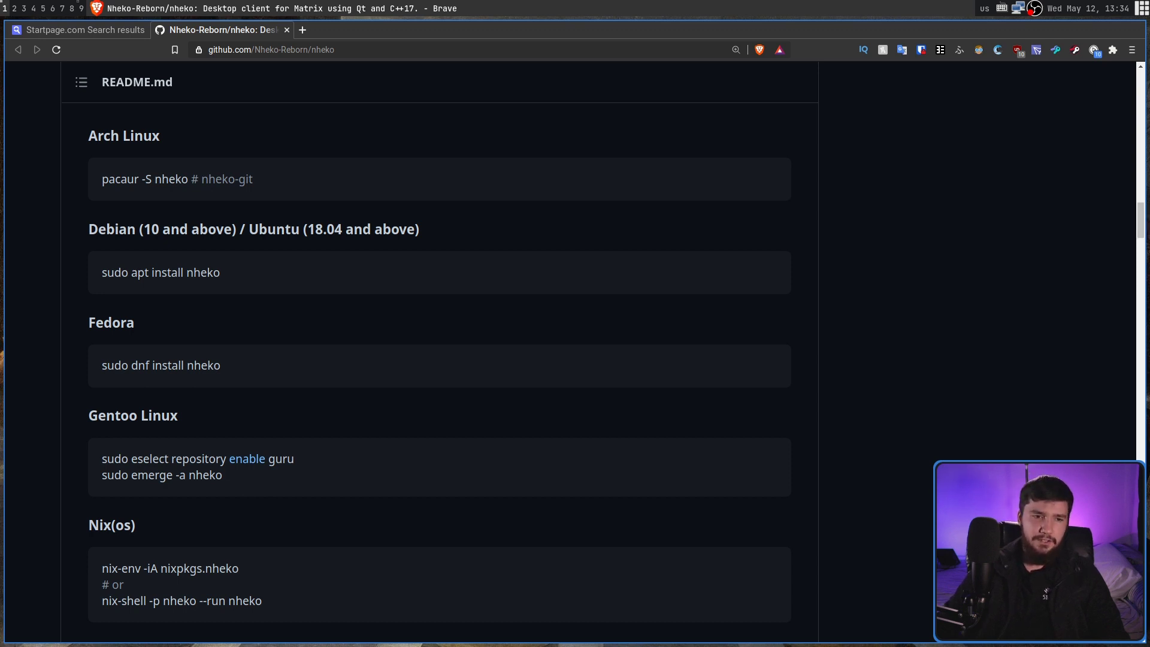
scroll(951, 307, "down", 7)
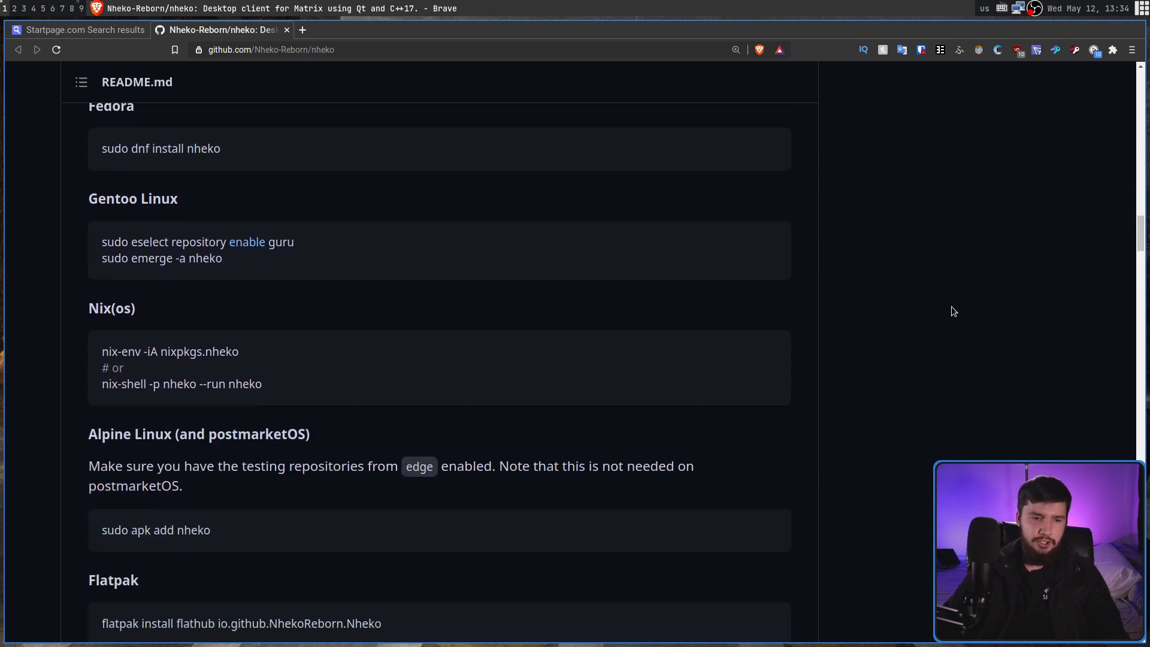
scroll(951, 307, "down", 1)
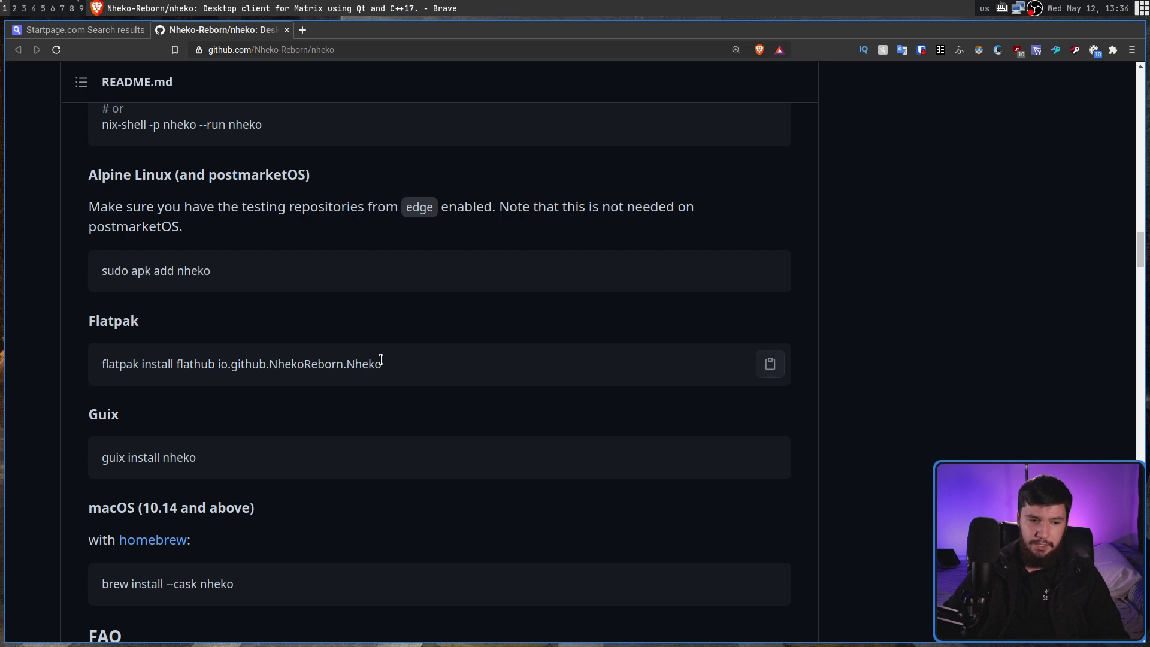
left_click_drag(415, 375, 451, 361)
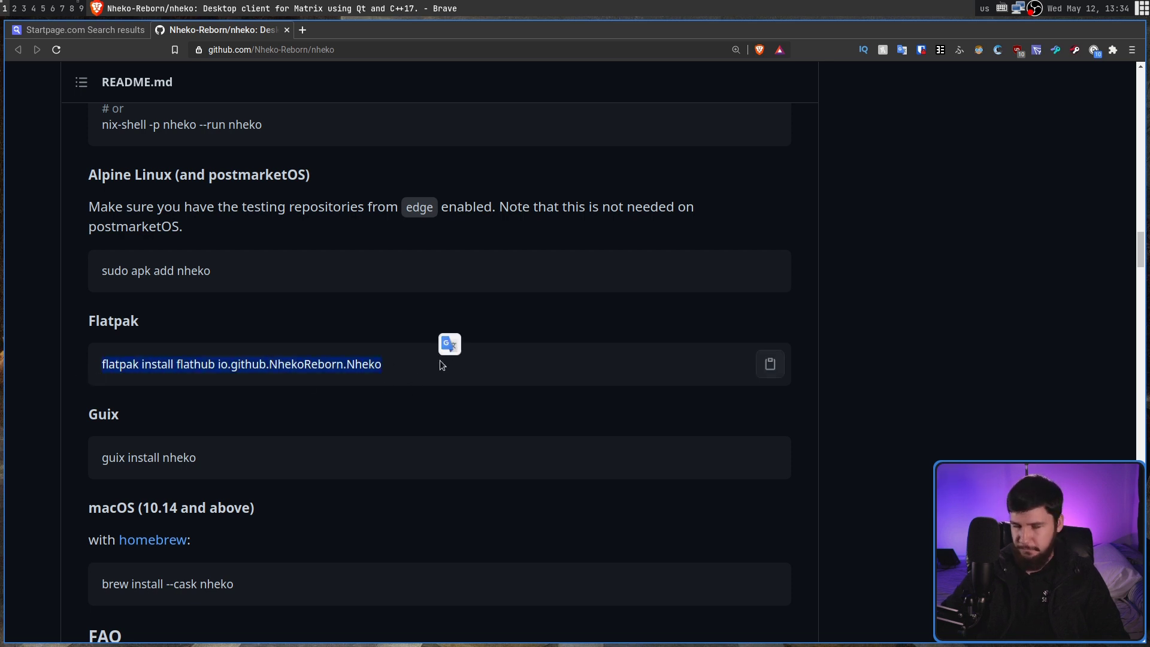